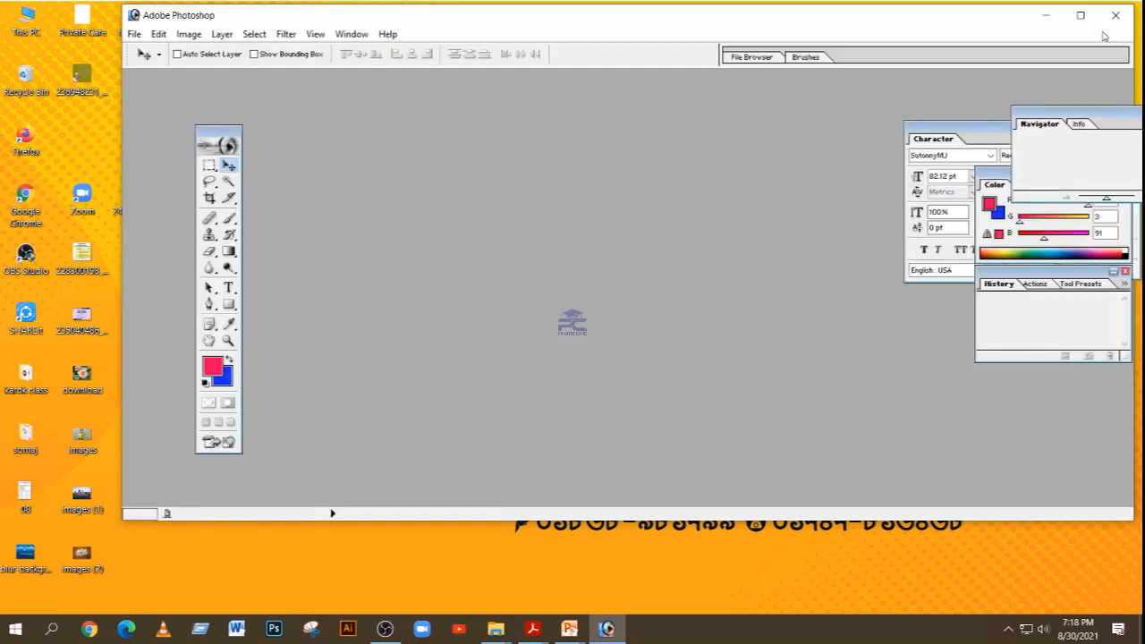
Step: Maximize the program window and start a new document named Private Care
click(1081, 16)
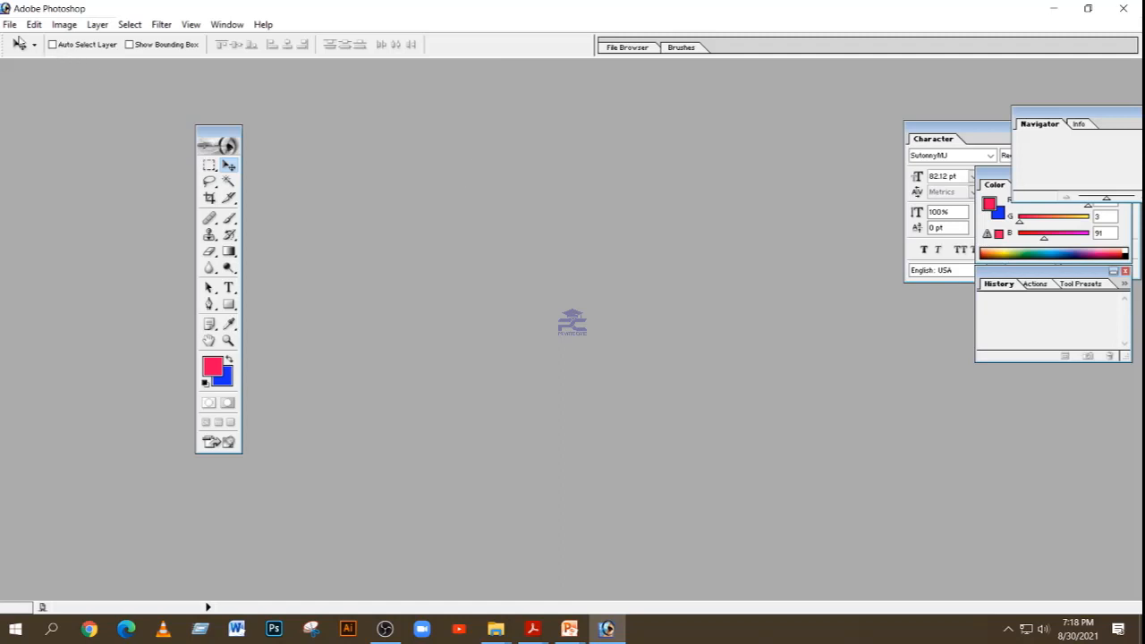
click(9, 24)
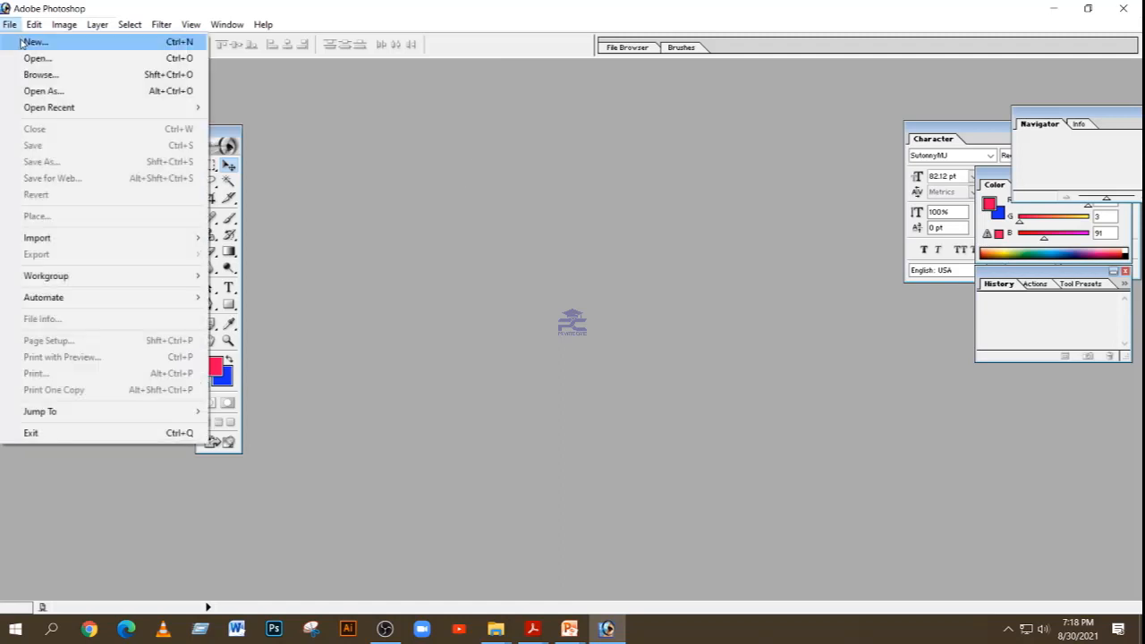
click(36, 42)
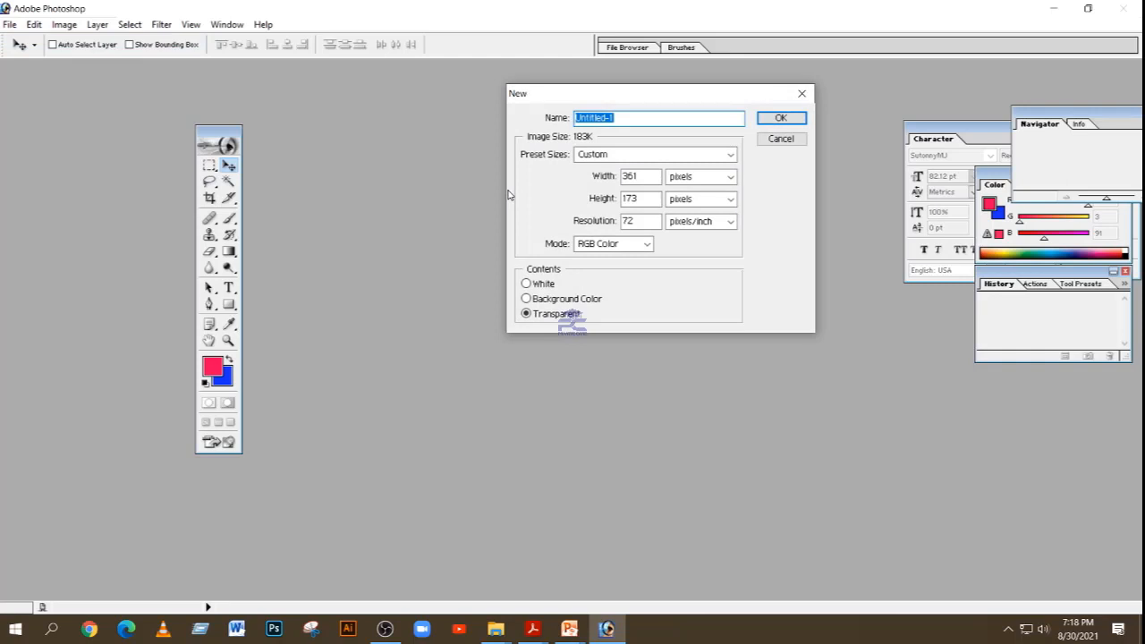
key(BackSpace)
text(Private Care)
Step: Create the document with the Legal preset in inches, 300 pixels/inch, RGB Color and White contents, and centre its window in the workspace
click(682, 157)
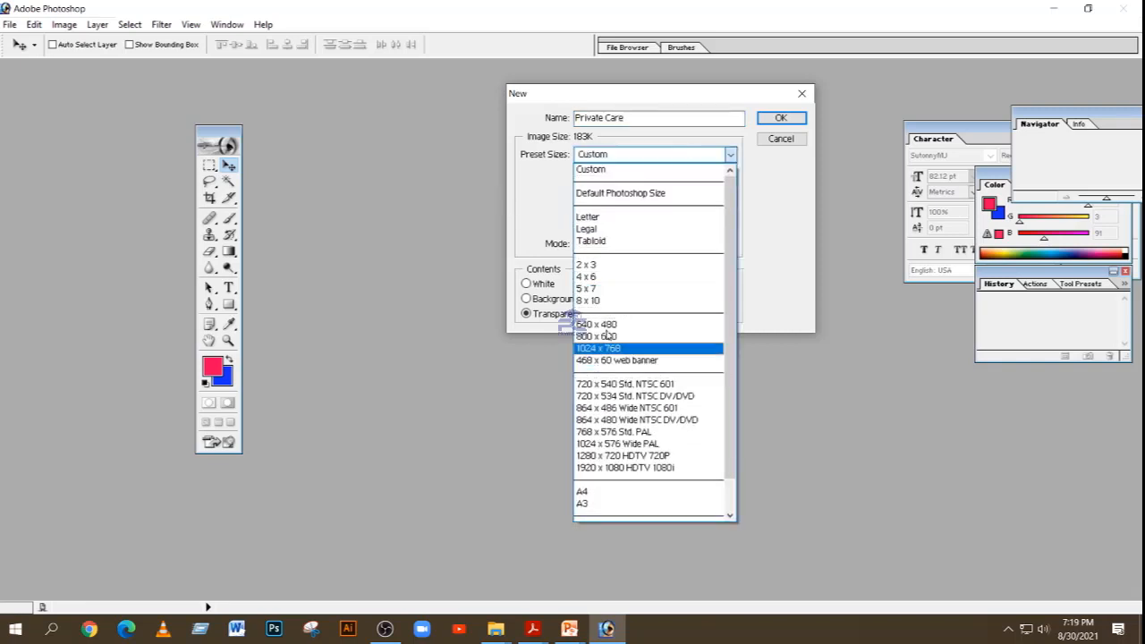
click(608, 229)
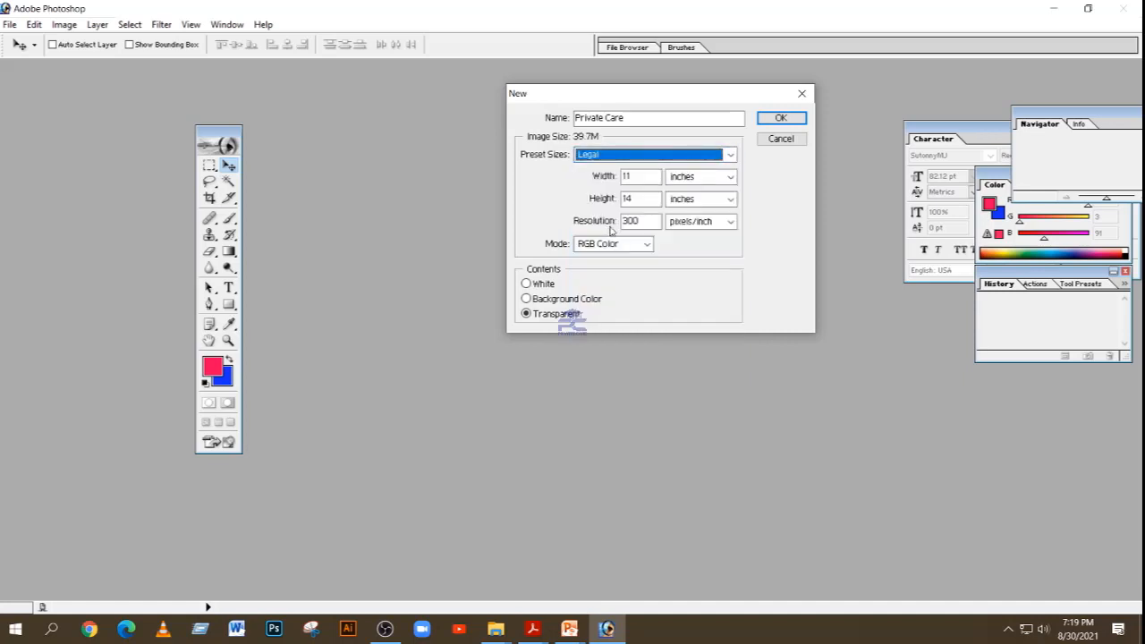
click(697, 179)
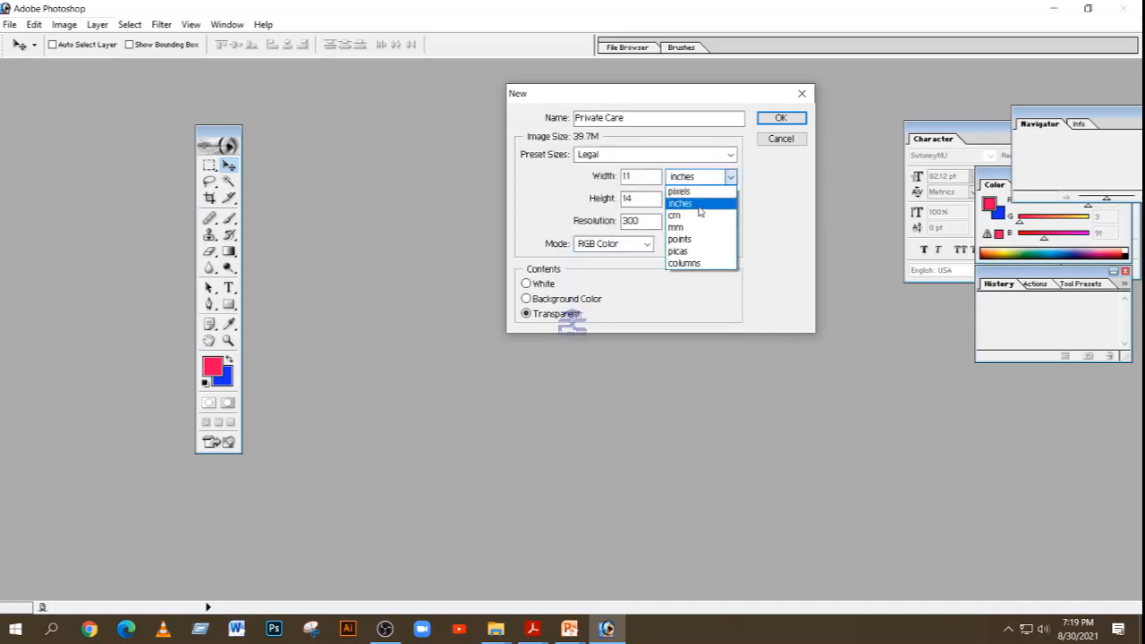
click(700, 202)
click(643, 221)
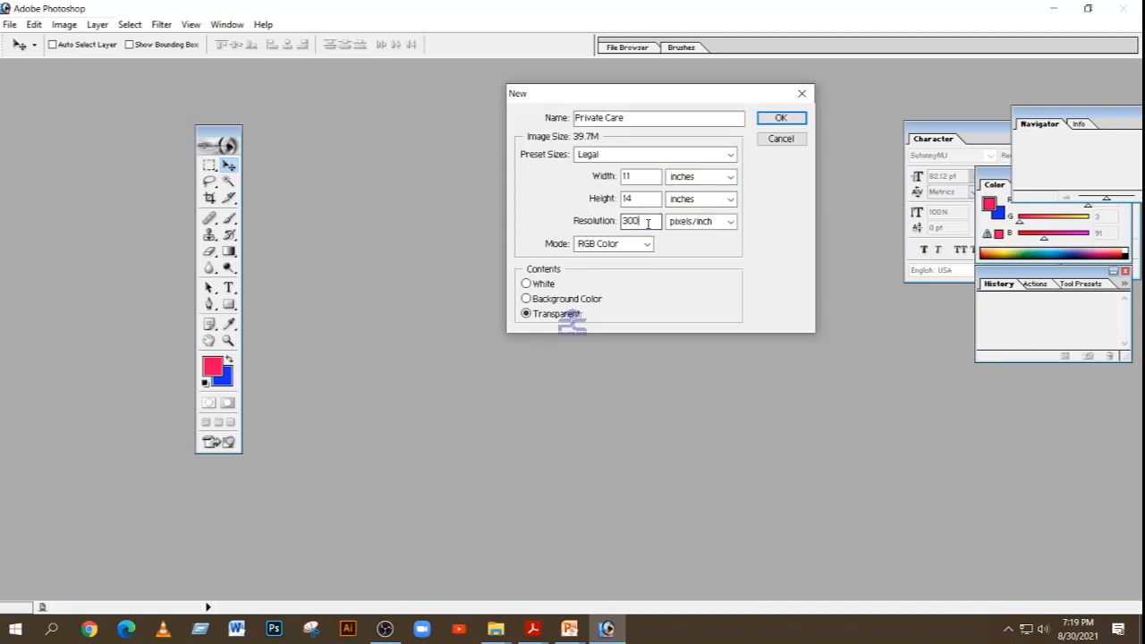
click(646, 245)
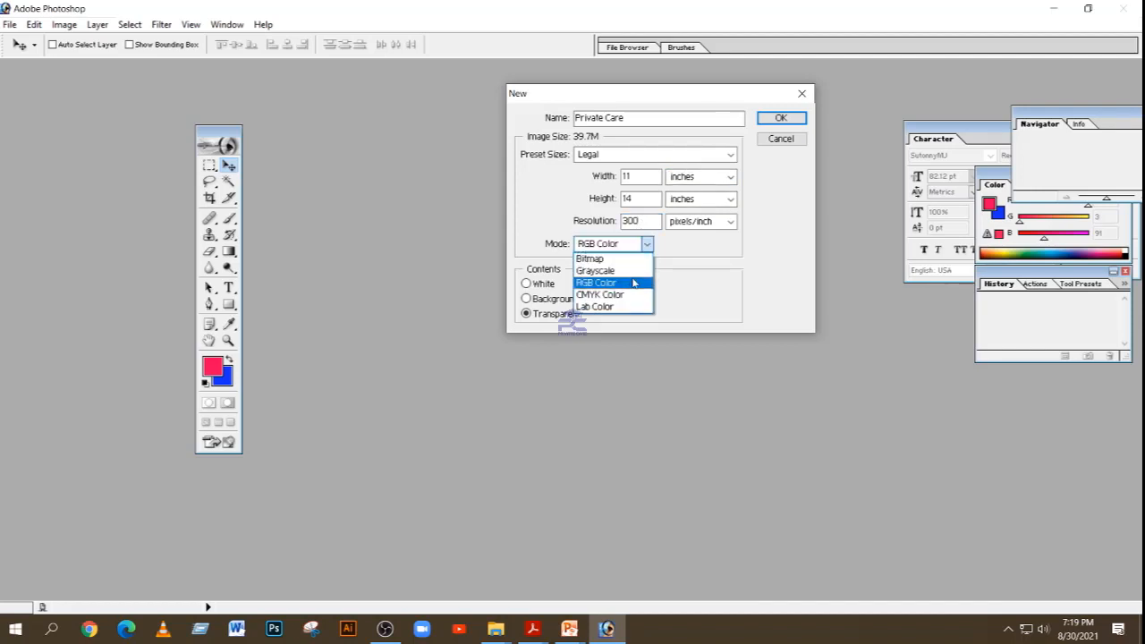
click(630, 284)
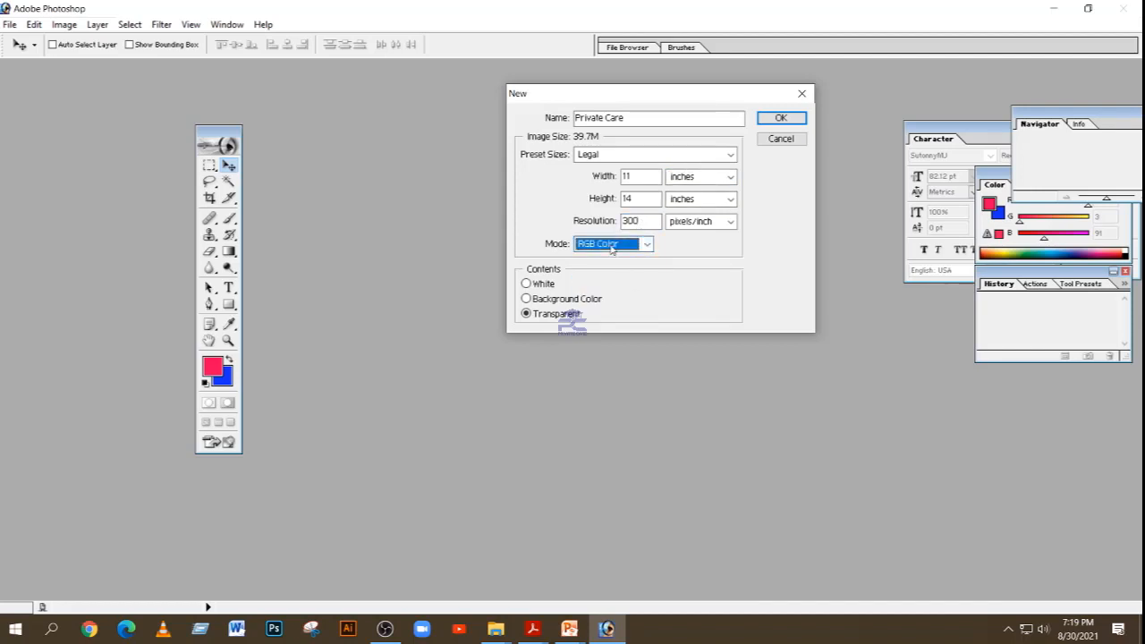
click(545, 288)
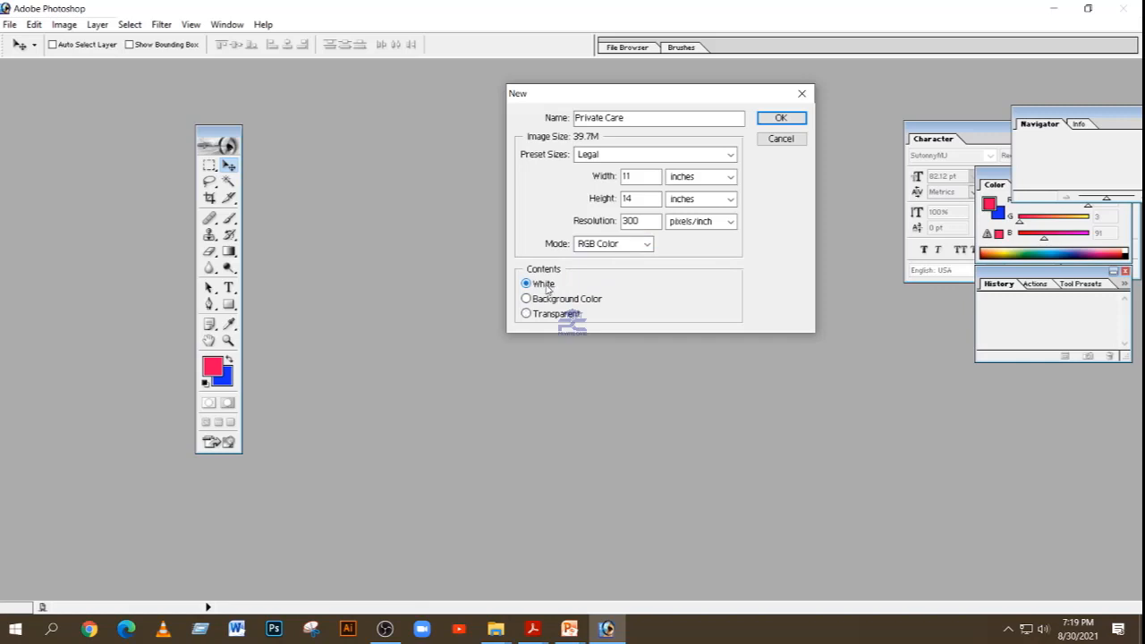
click(773, 121)
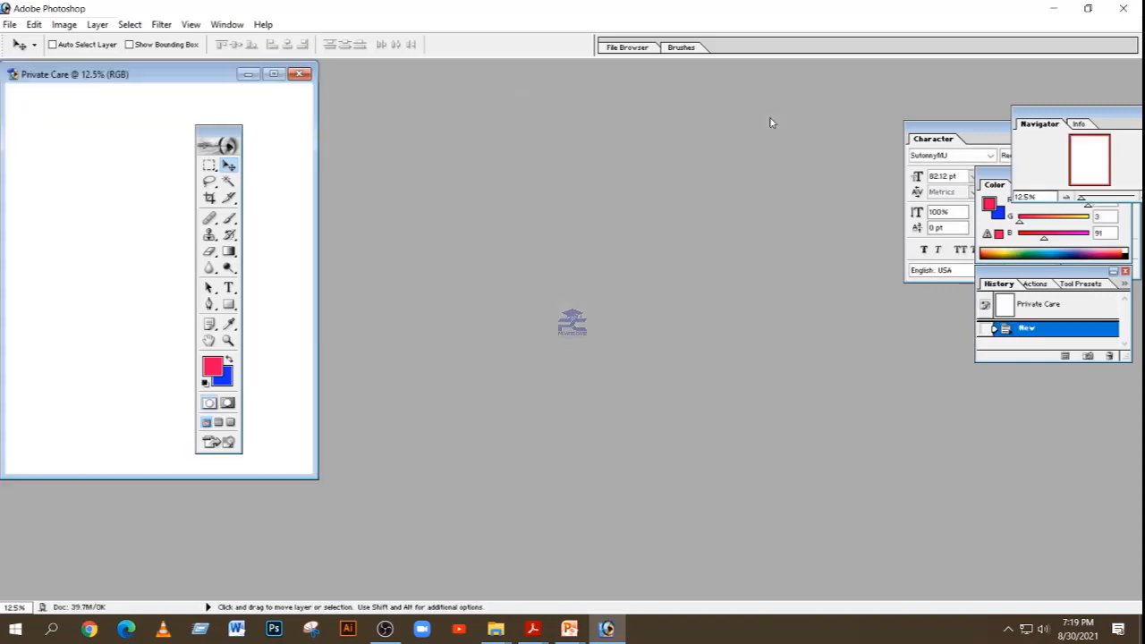
drag(196, 79, 619, 126)
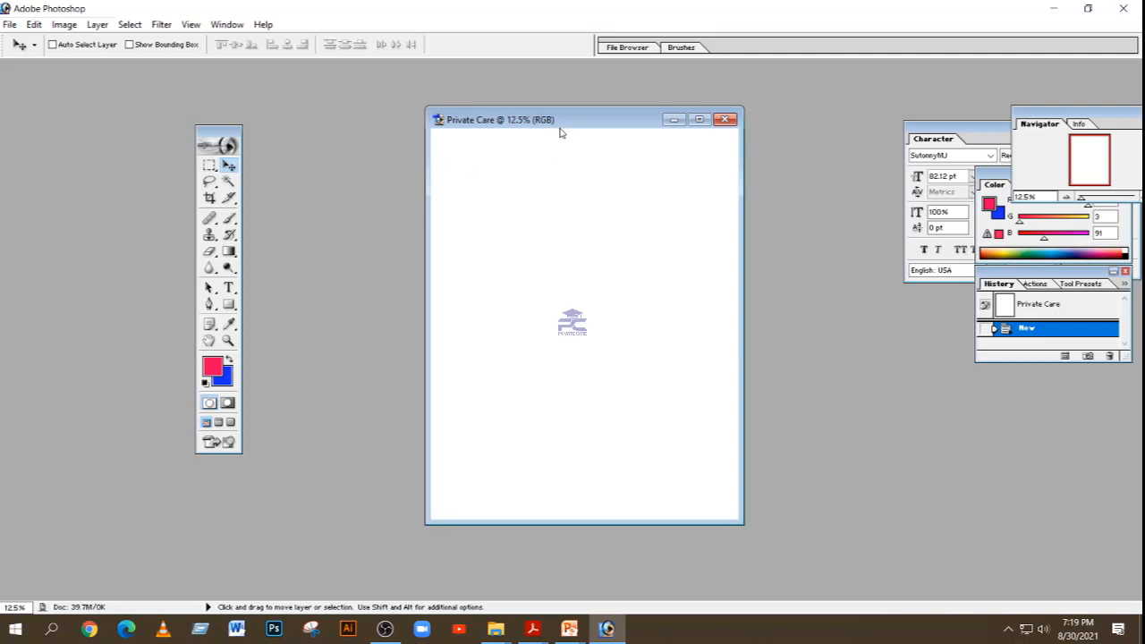
Step: Save the document to the Desktop as Private Care in Photoshop PSD format, replacing the existing file
click(9, 25)
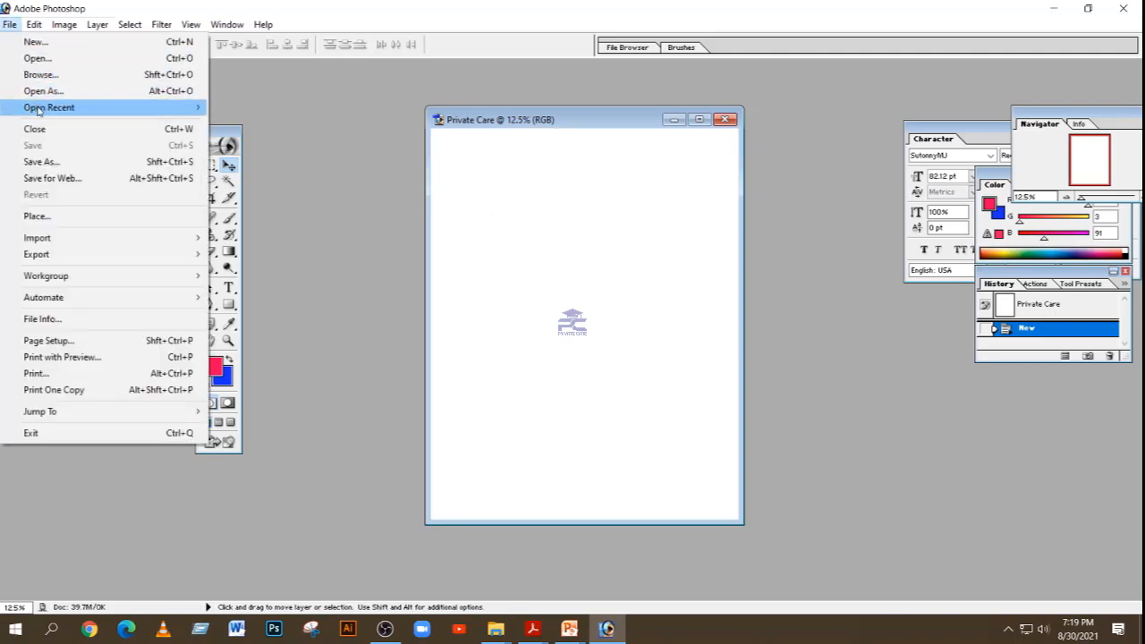
mouse_move(49, 112)
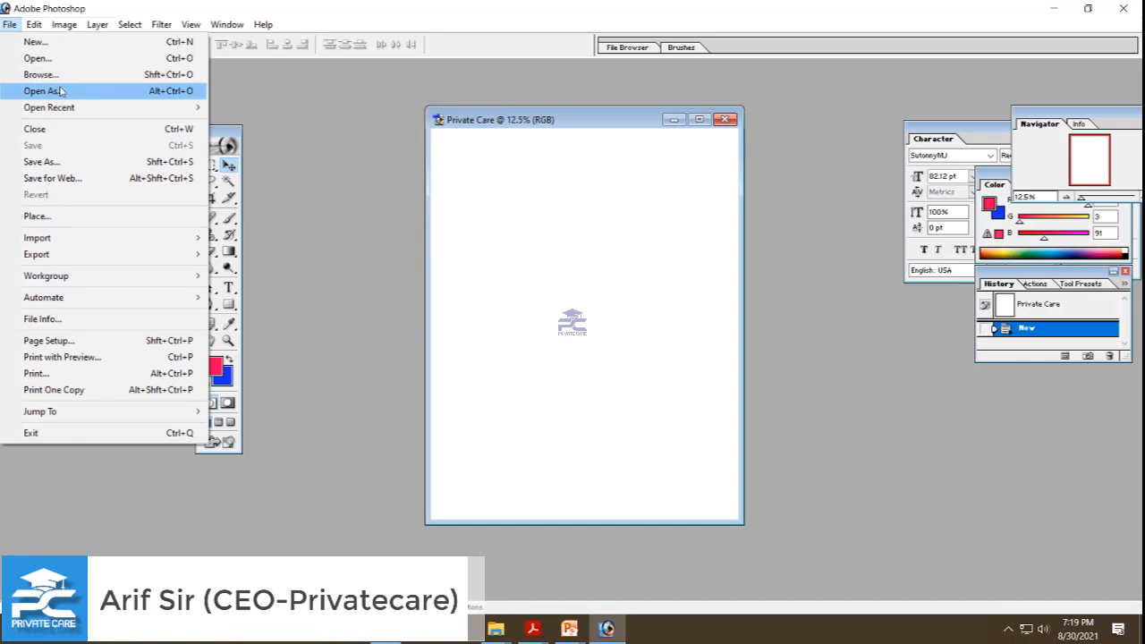
click(78, 162)
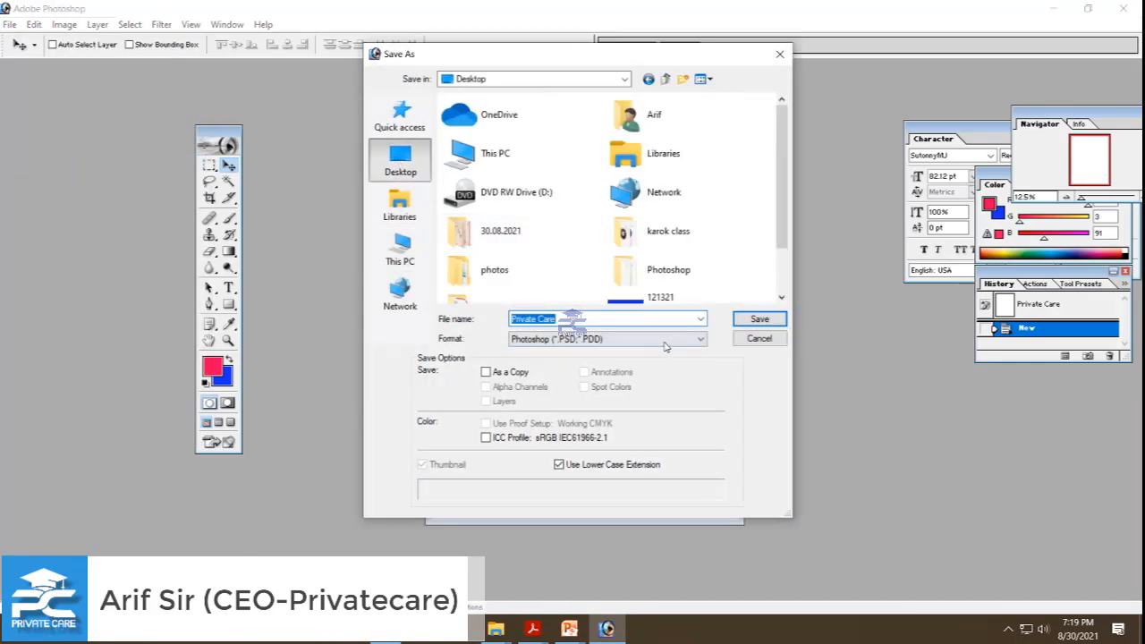
click(757, 319)
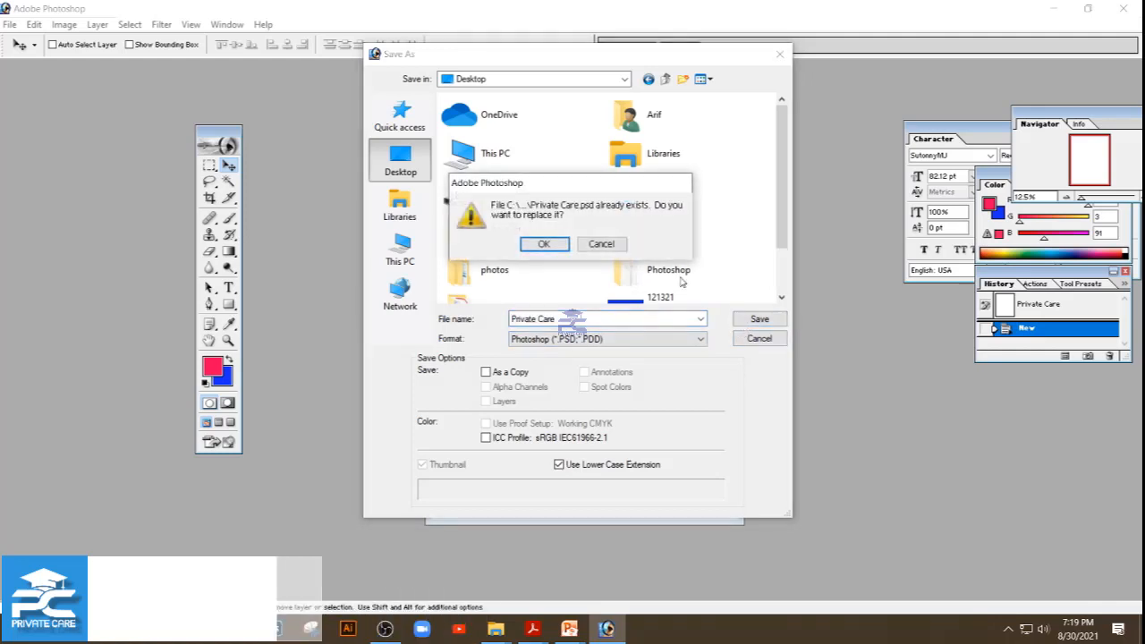
click(548, 243)
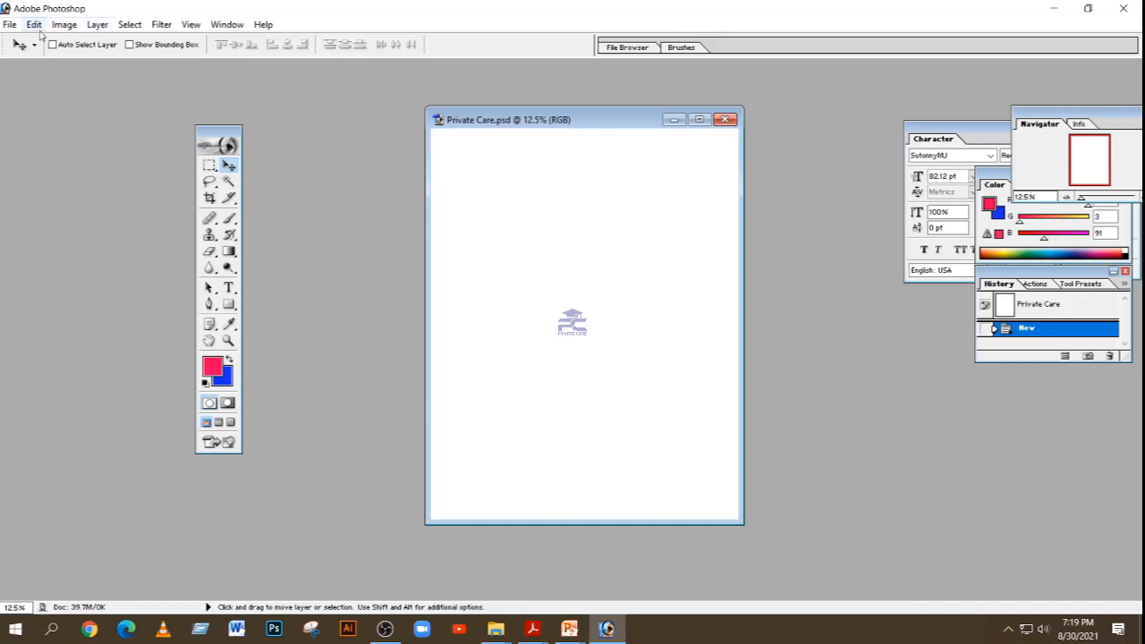
Step: Show the rulers along the edges of the Private Care document
click(10, 24)
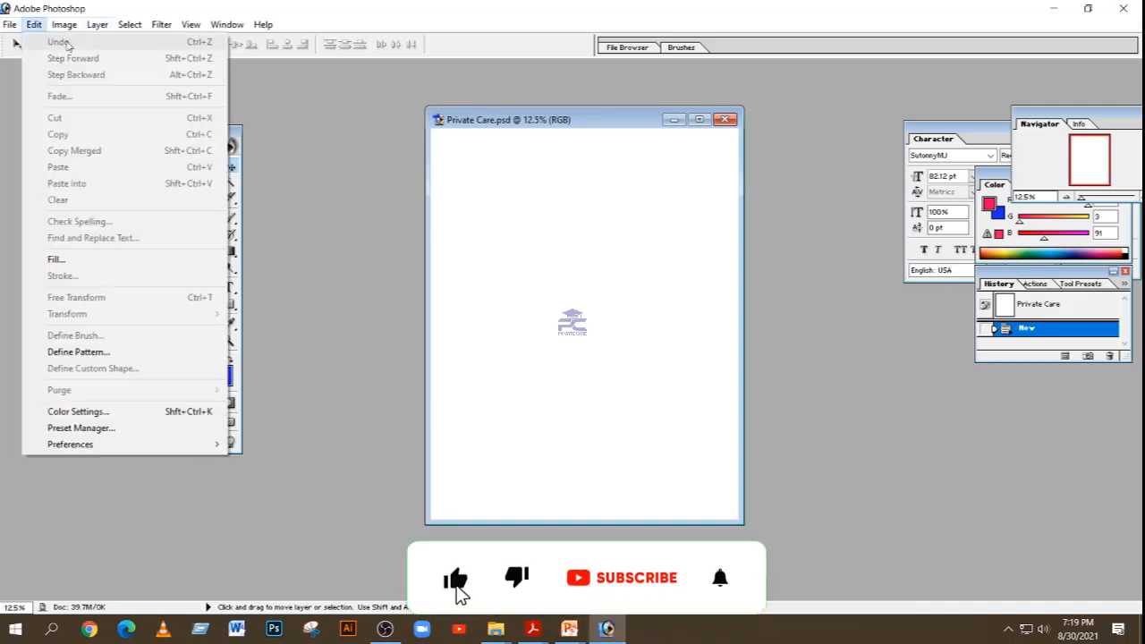
click(337, 134)
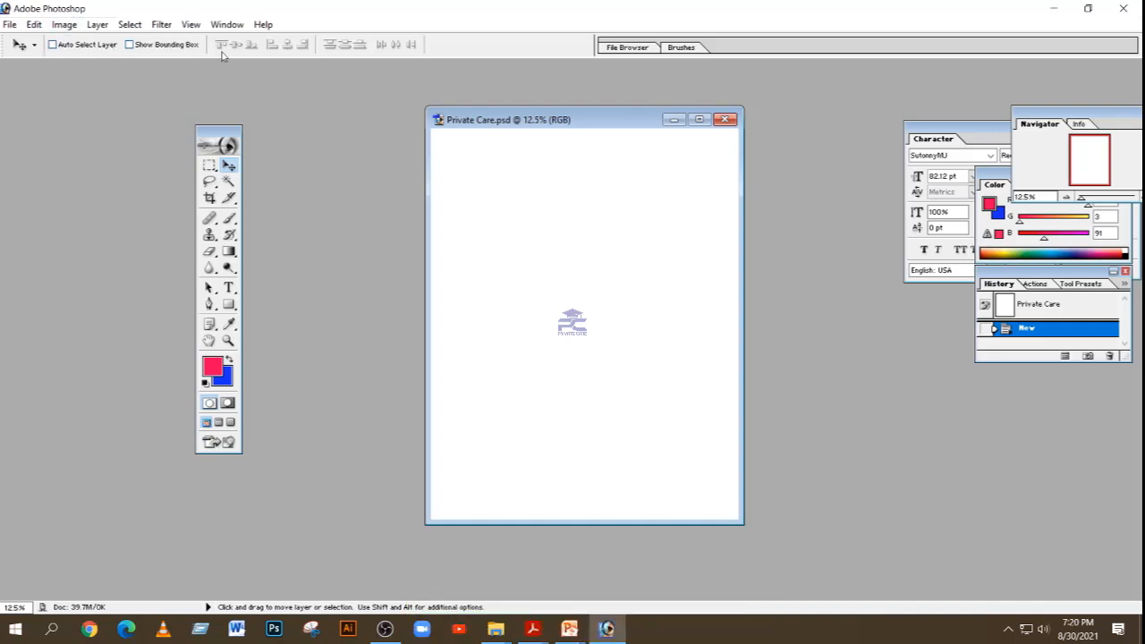
click(191, 24)
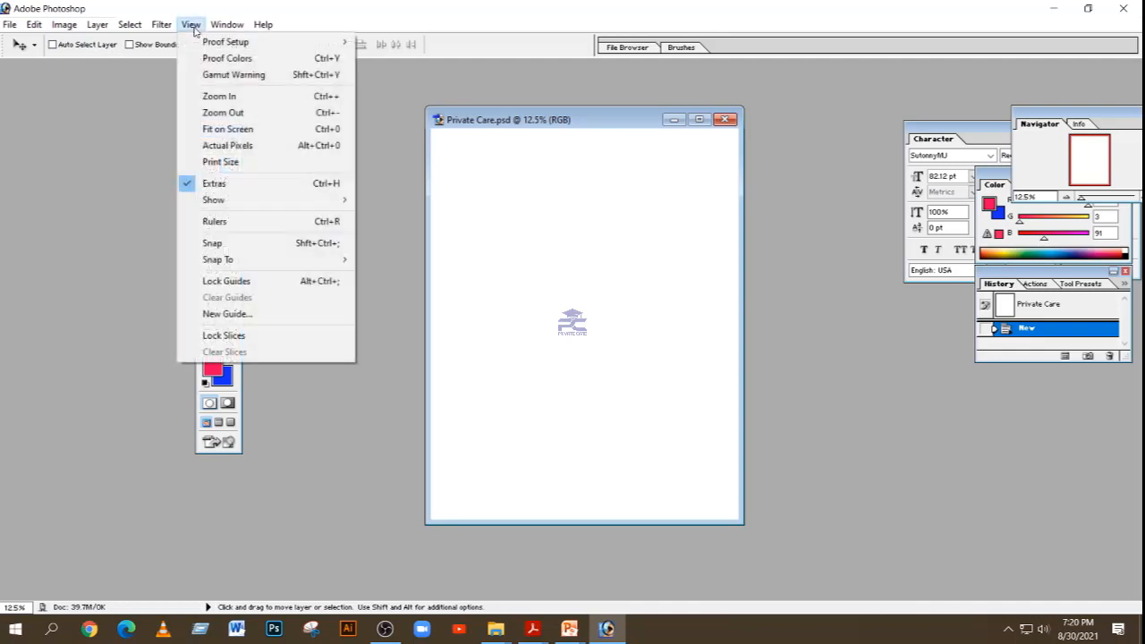
click(222, 220)
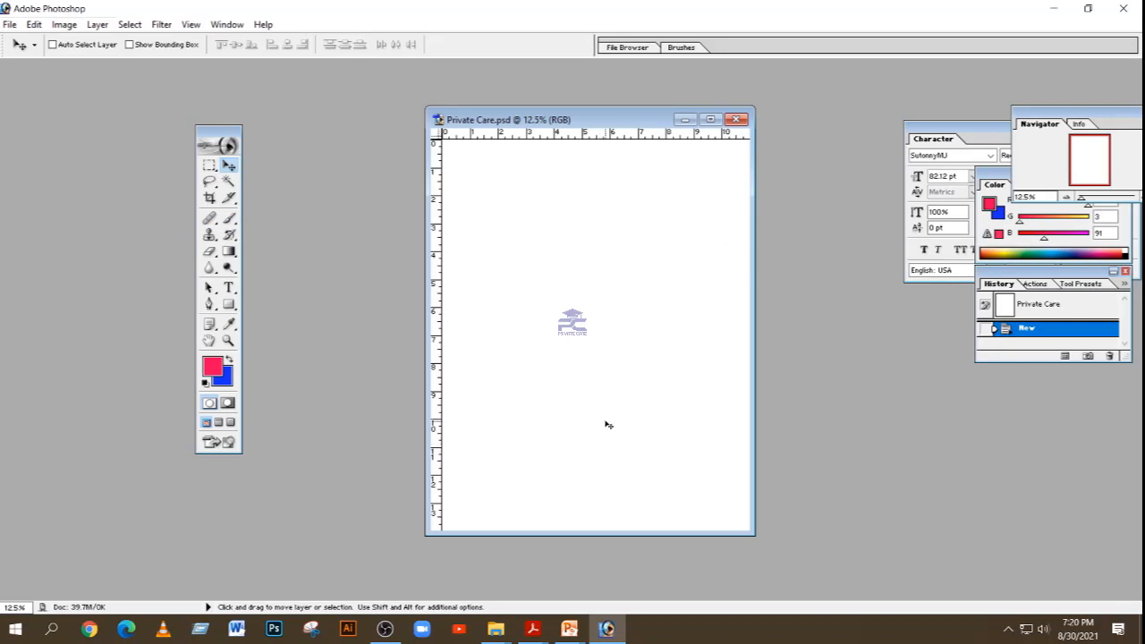
Step: Create a second blank document with the Legal preset, 300 pixels/inch, RGB Color and White contents, keeping the default name
key(ctrl+n)
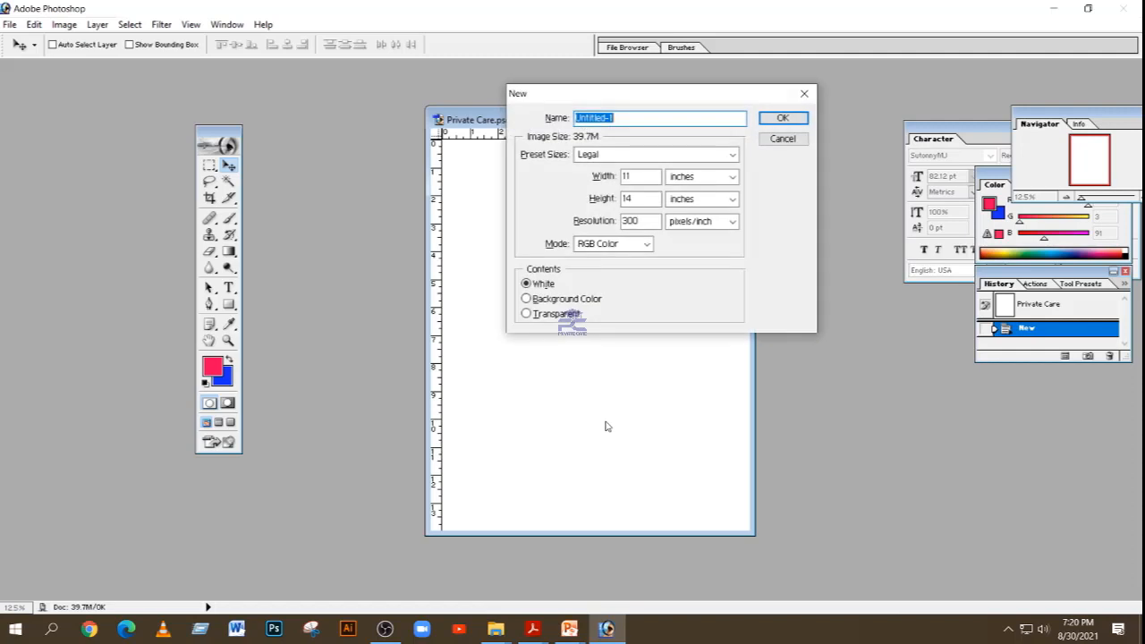
click(781, 119)
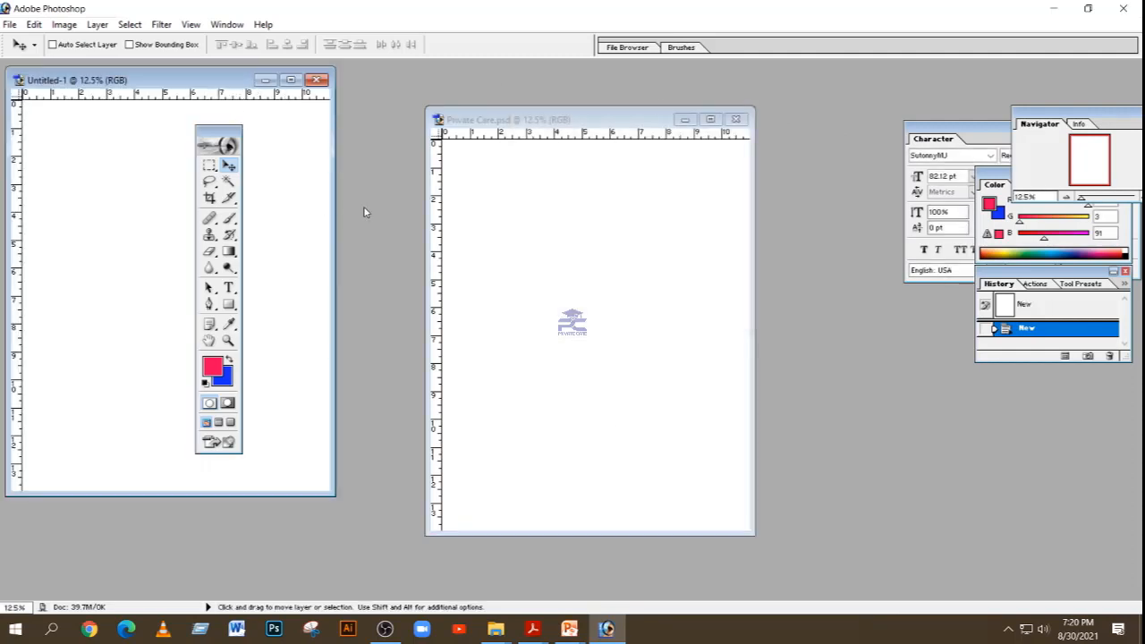
click(11, 24)
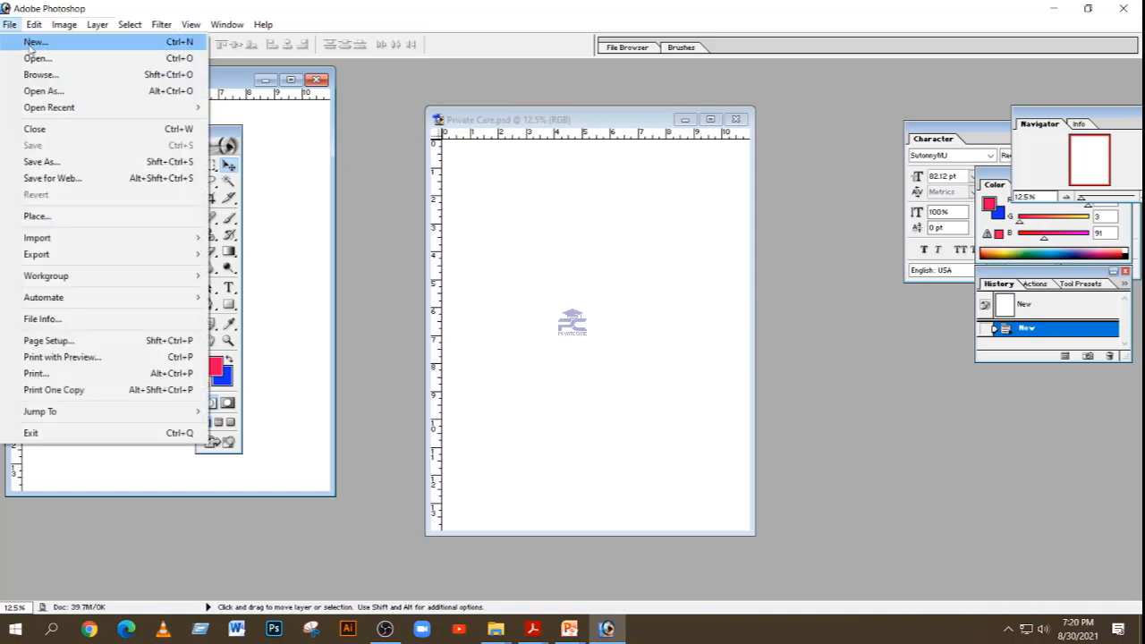
click(32, 43)
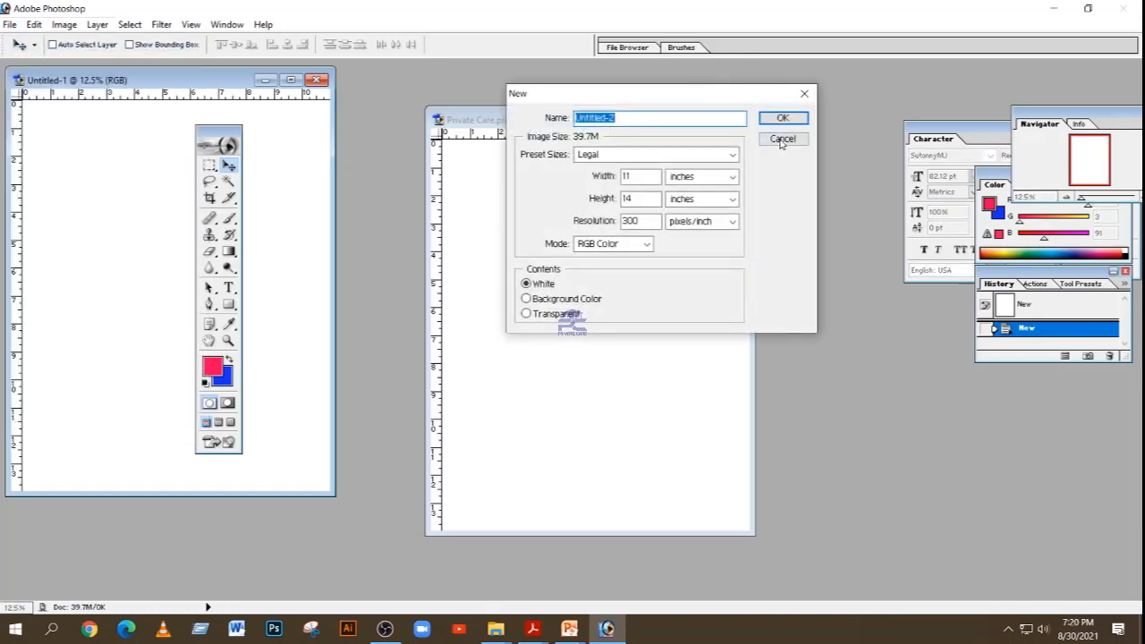
click(782, 139)
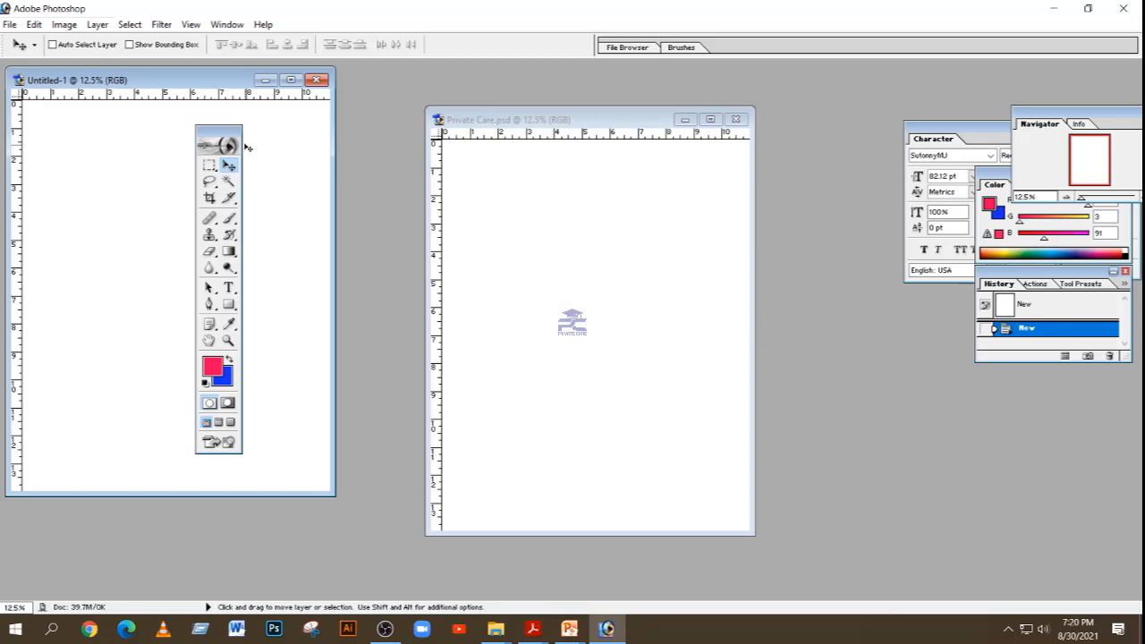
Step: Move the toolbox slightly lower and set the foreground color to teal with R 84, G 194, B 183
drag(245, 146, 245, 175)
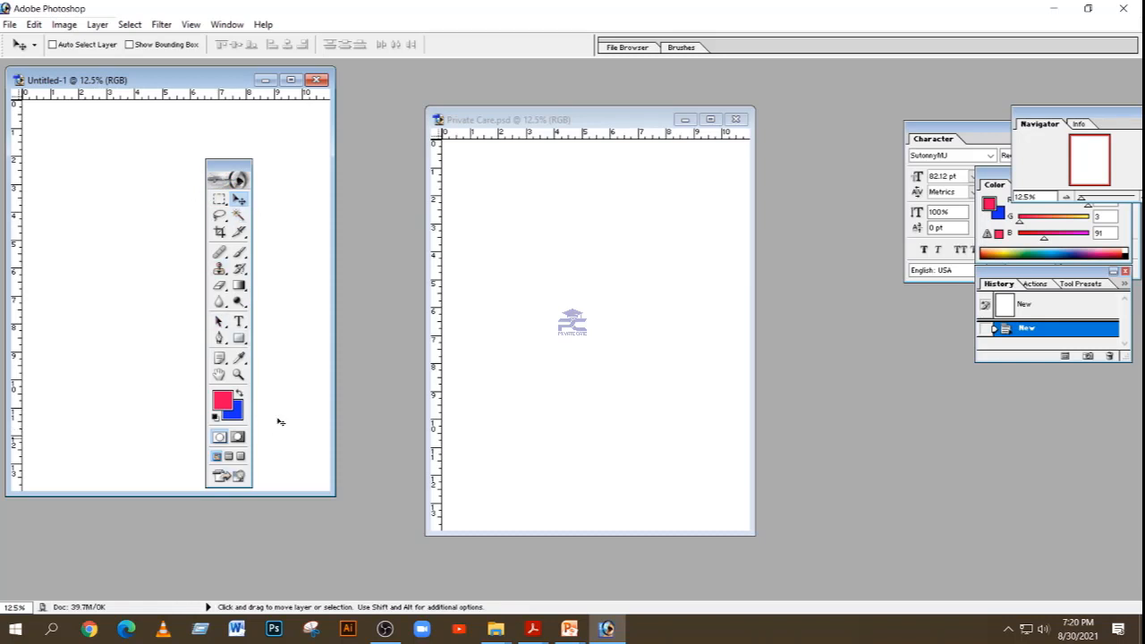
click(1042, 249)
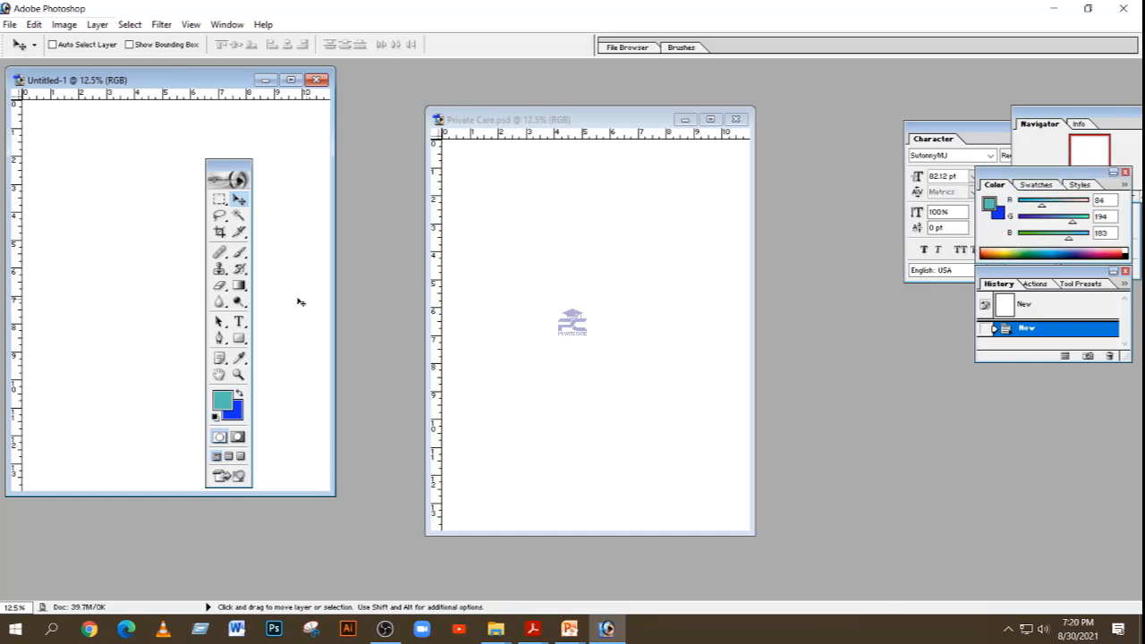
click(235, 411)
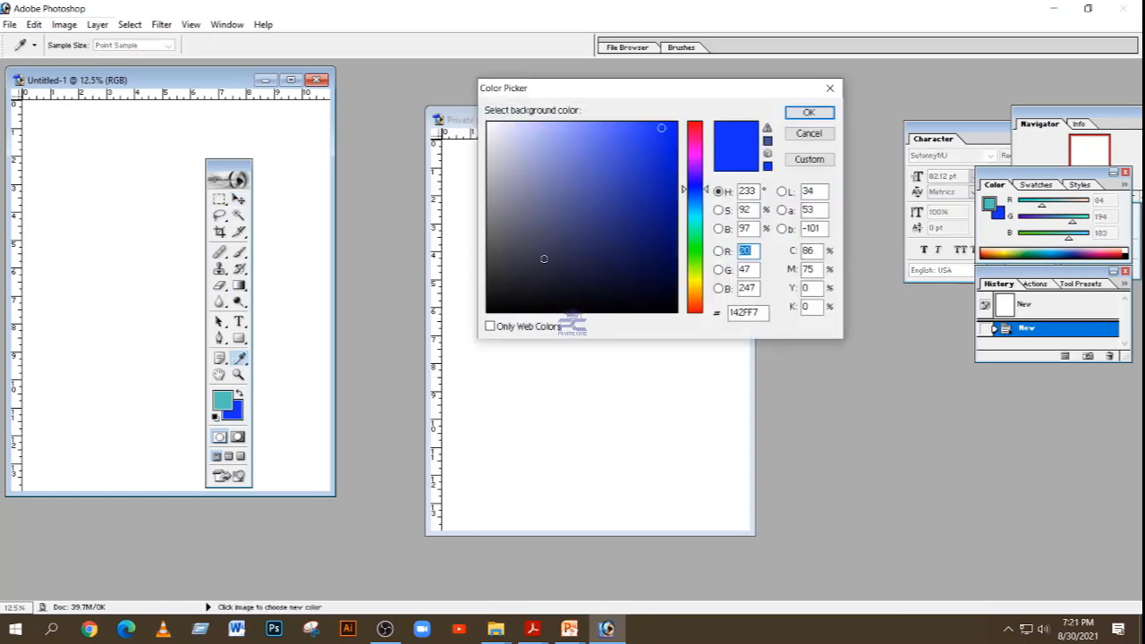
click(695, 144)
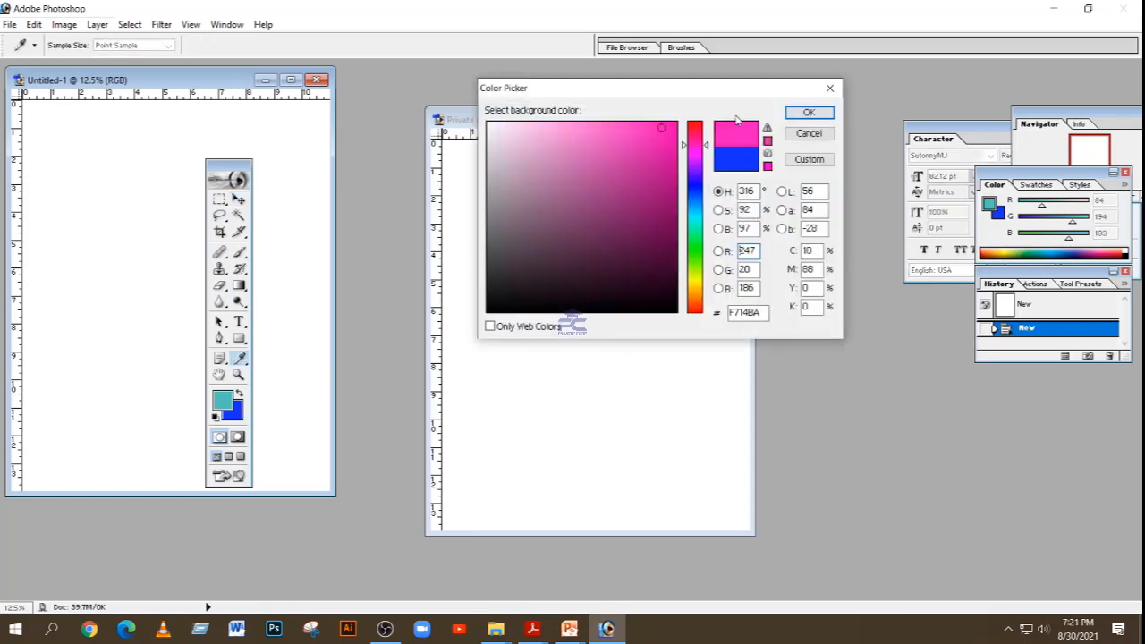
click(829, 88)
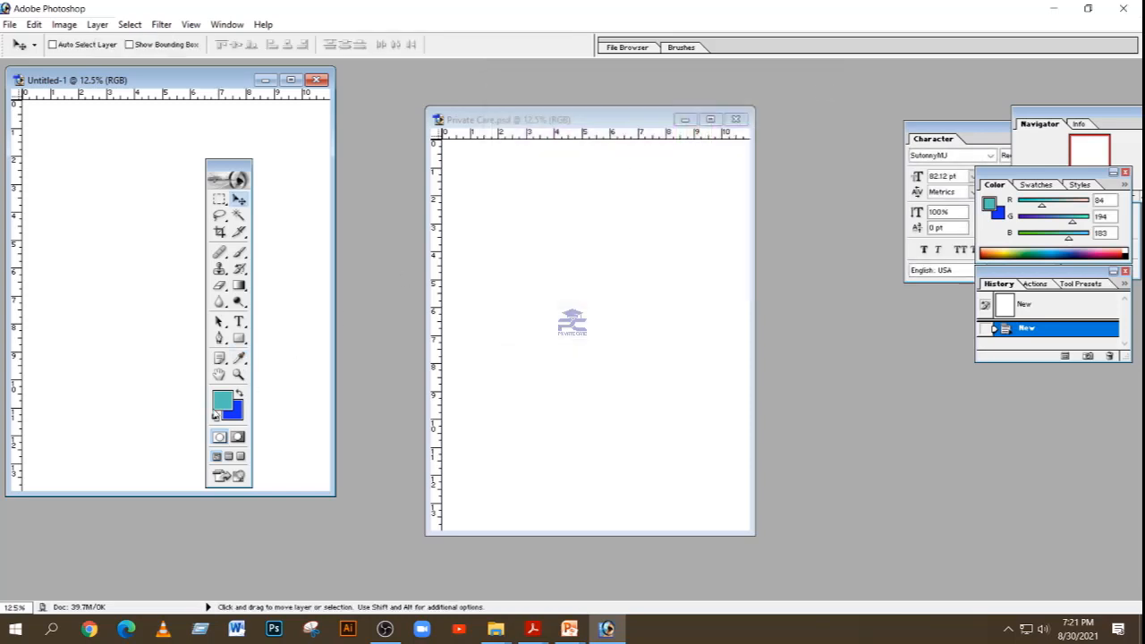
Step: Set the background color to cyan 16D3DA and activate the Move tool
click(232, 414)
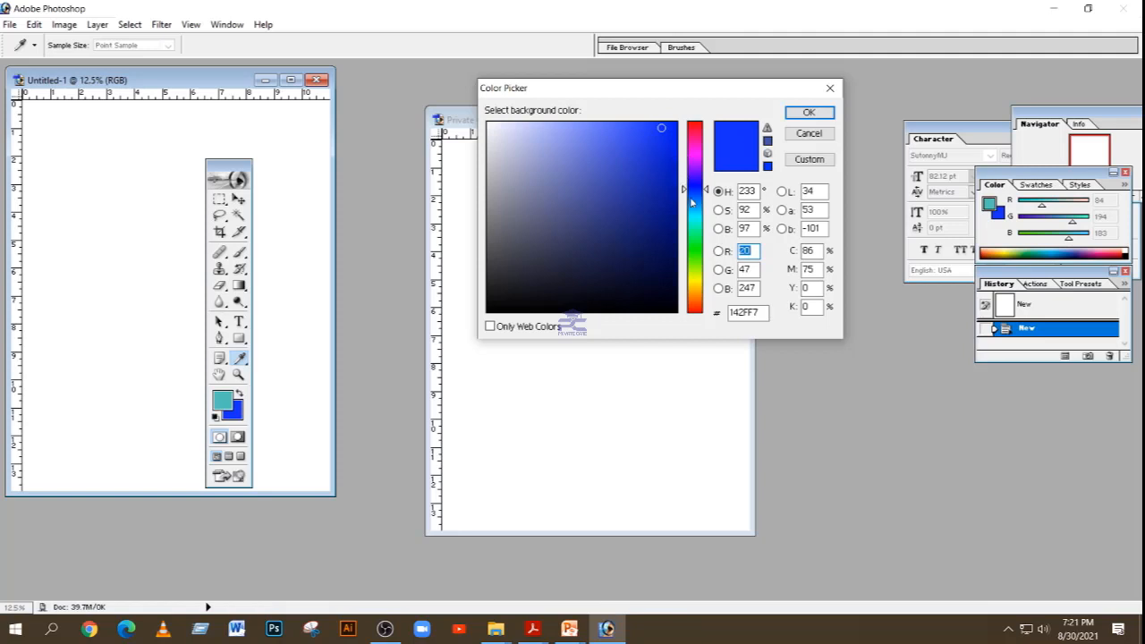
mouse_move(691, 203)
mouse_down()
mouse_move(690, 228)
mouse_move(691, 169)
mouse_move(691, 245)
mouse_move(690, 220)
mouse_up()
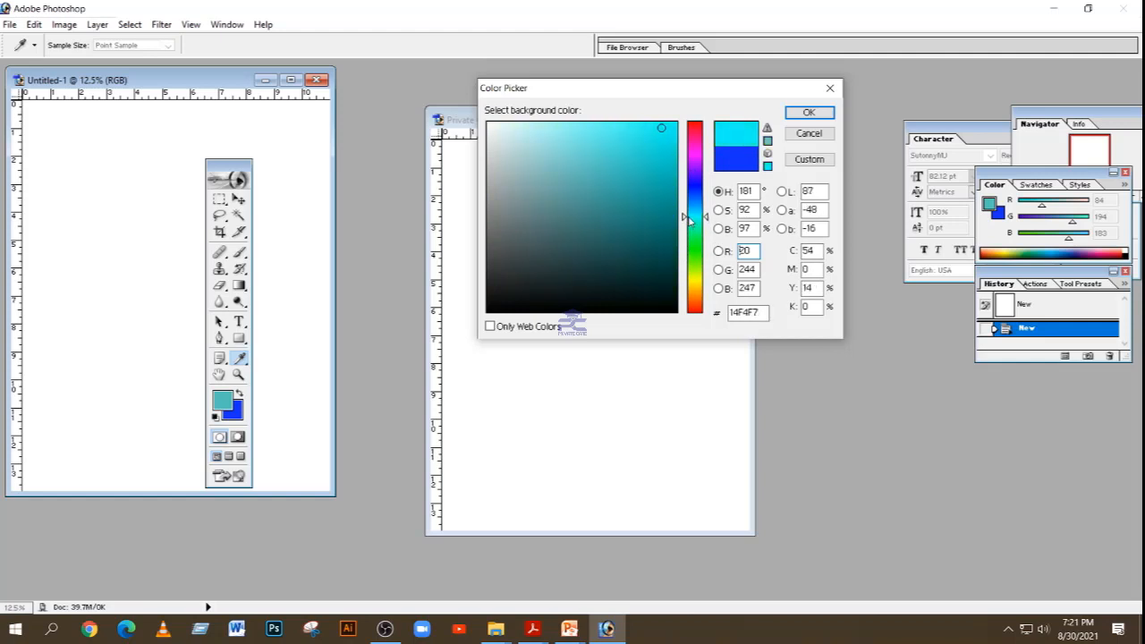
click(657, 150)
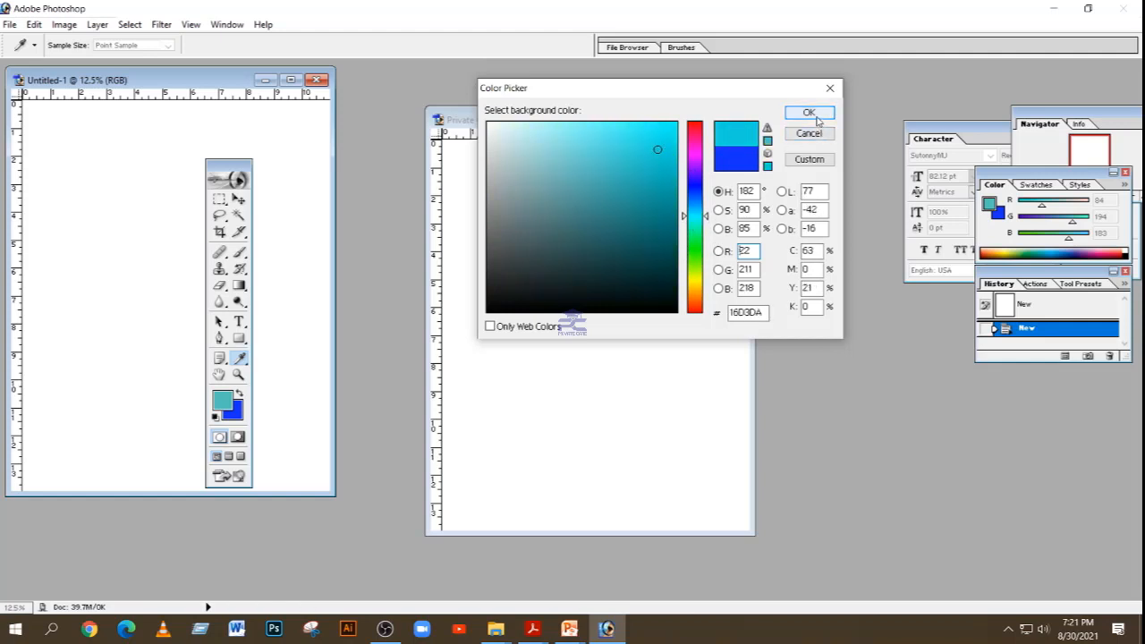
click(808, 113)
key(v)
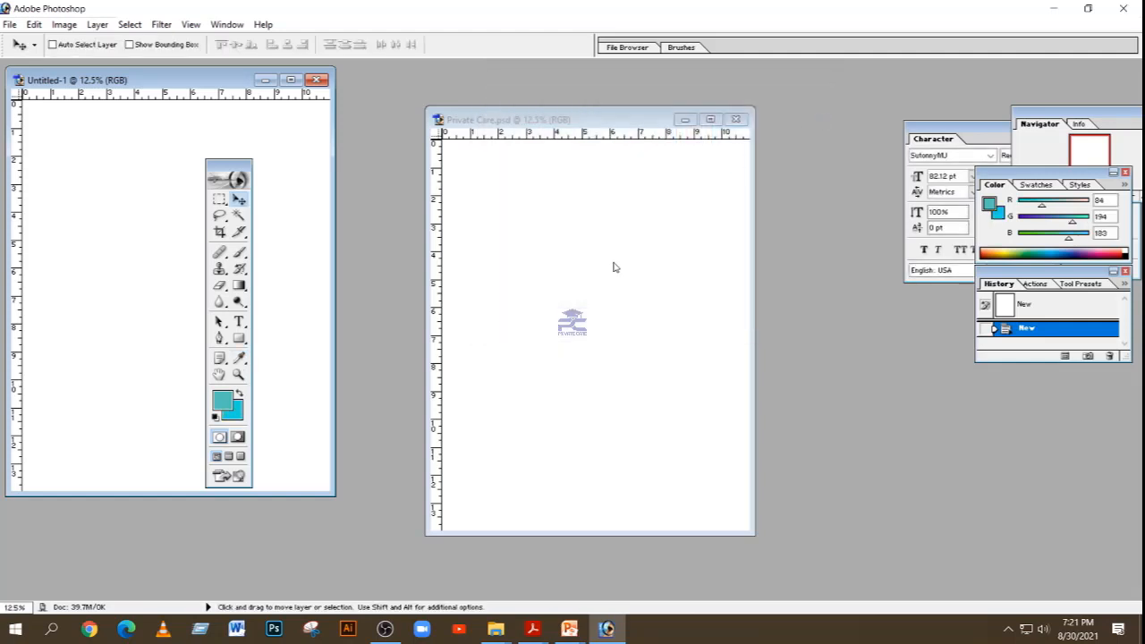
Step: Fill the Untitled-1 page with the cyan background color and close the Private Care.psd document
key(ctrl+BackSpace)
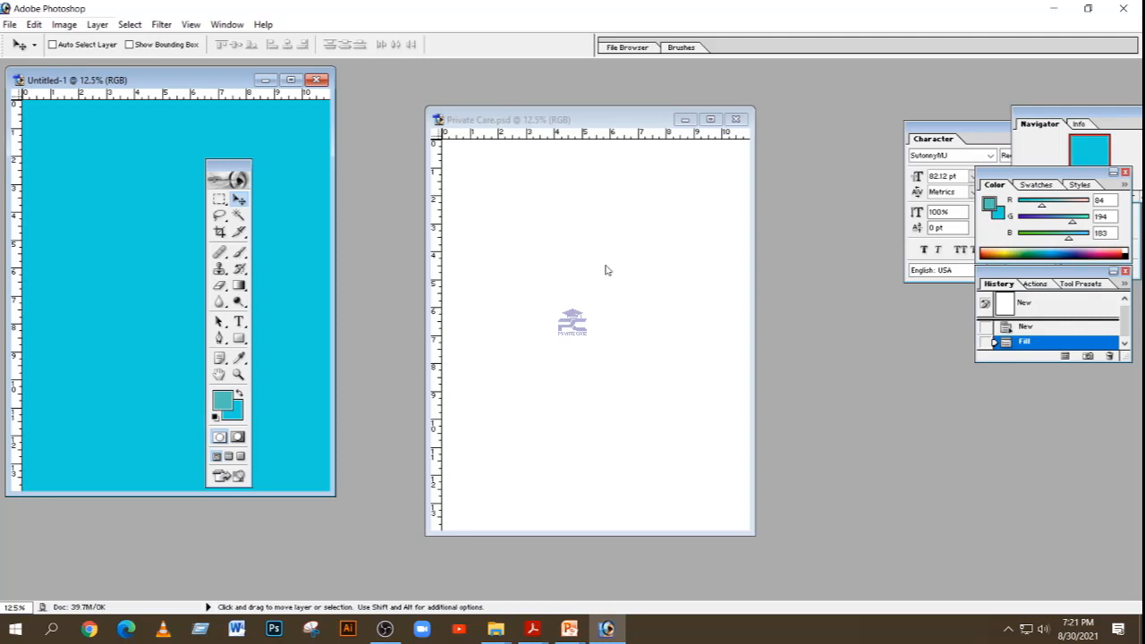
click(736, 121)
Step: Try the window states: maximize and minimize Untitled-1, and minimize, restore down and maximize the program window
click(291, 80)
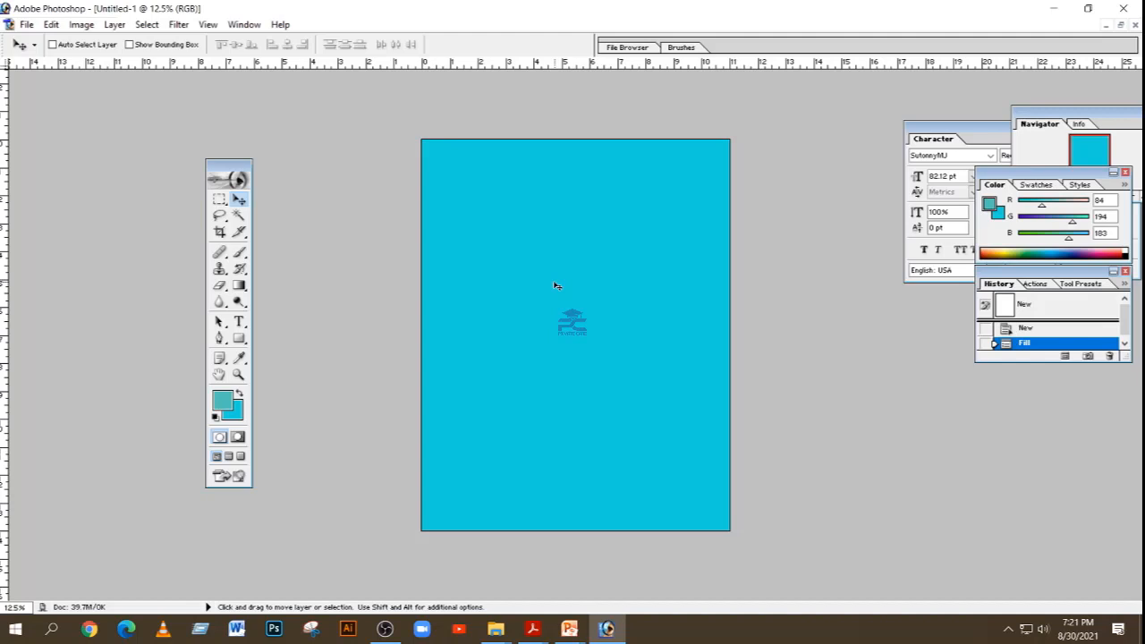
click(1107, 26)
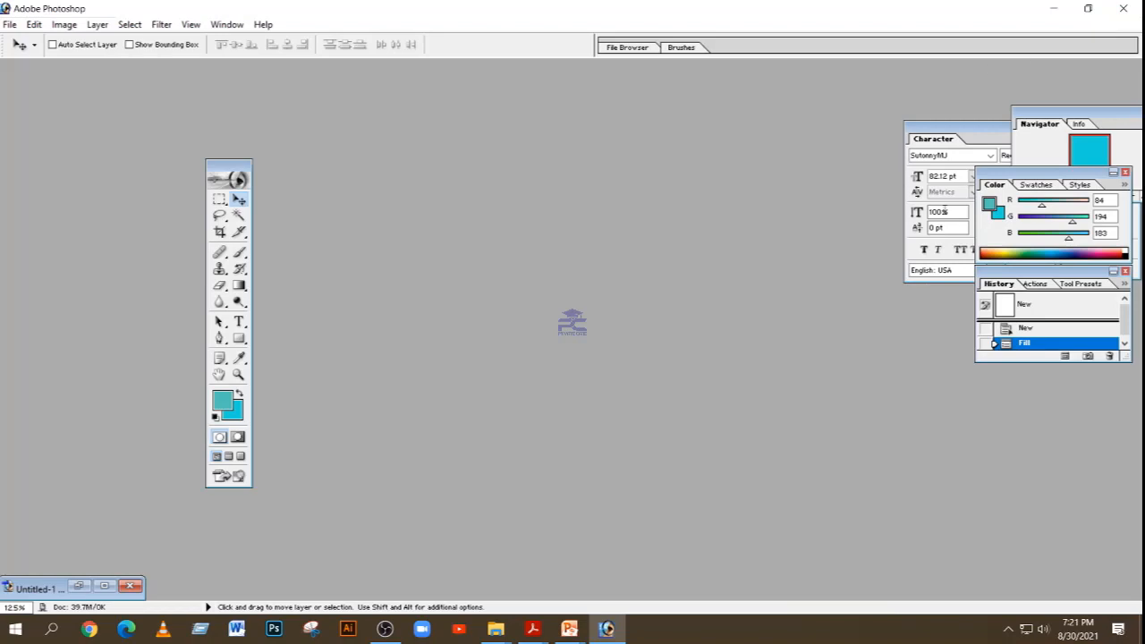
click(1054, 8)
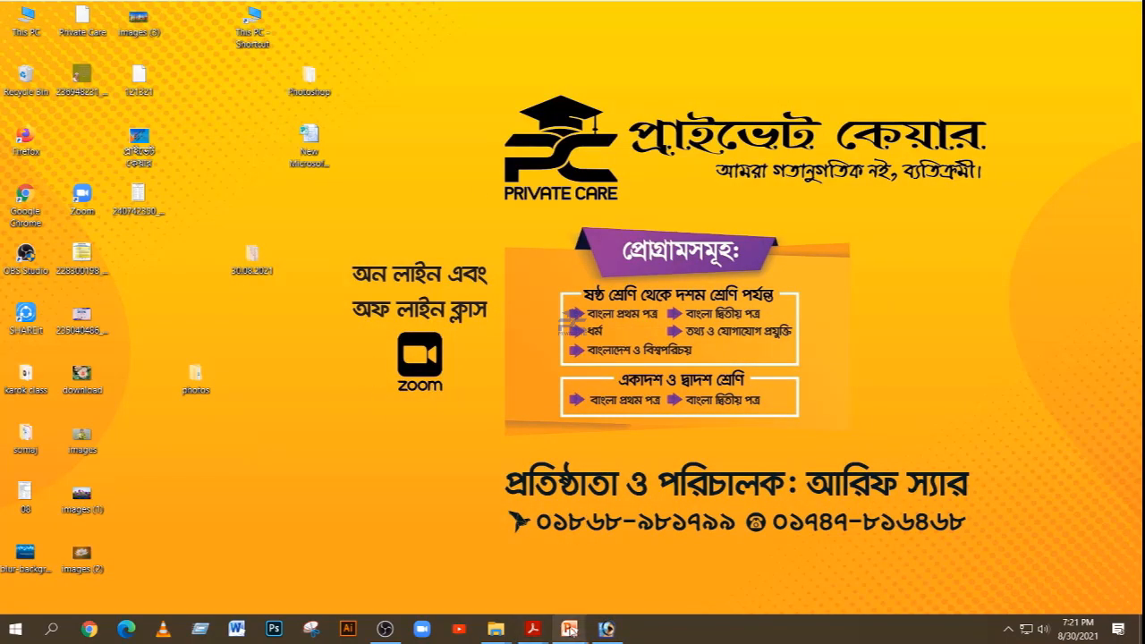
click(606, 629)
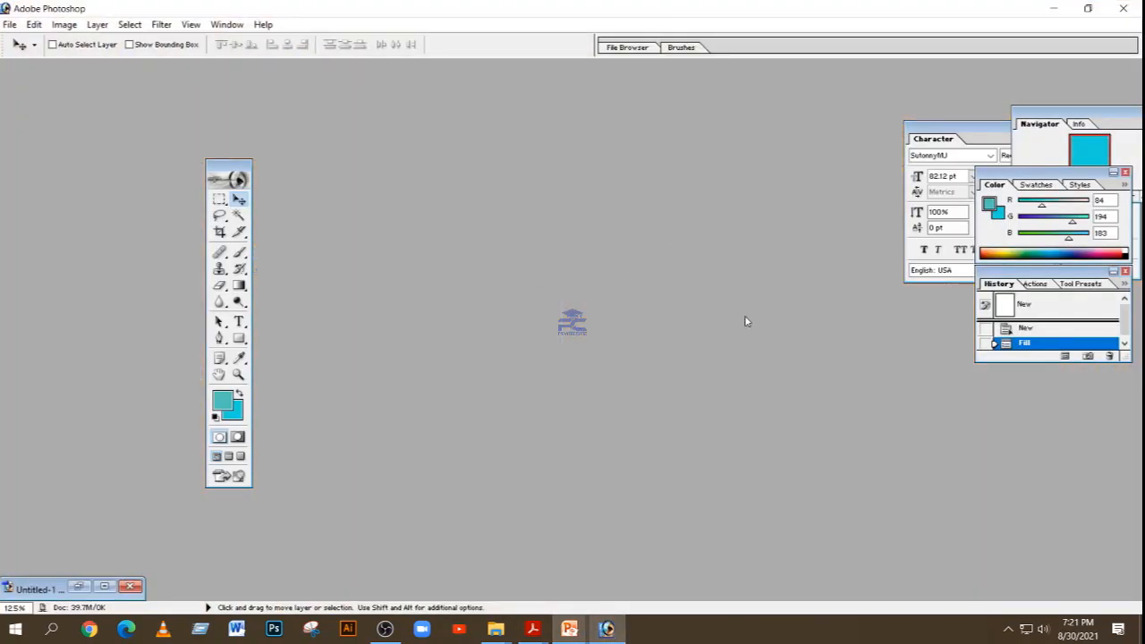
click(612, 631)
click(611, 630)
click(1088, 8)
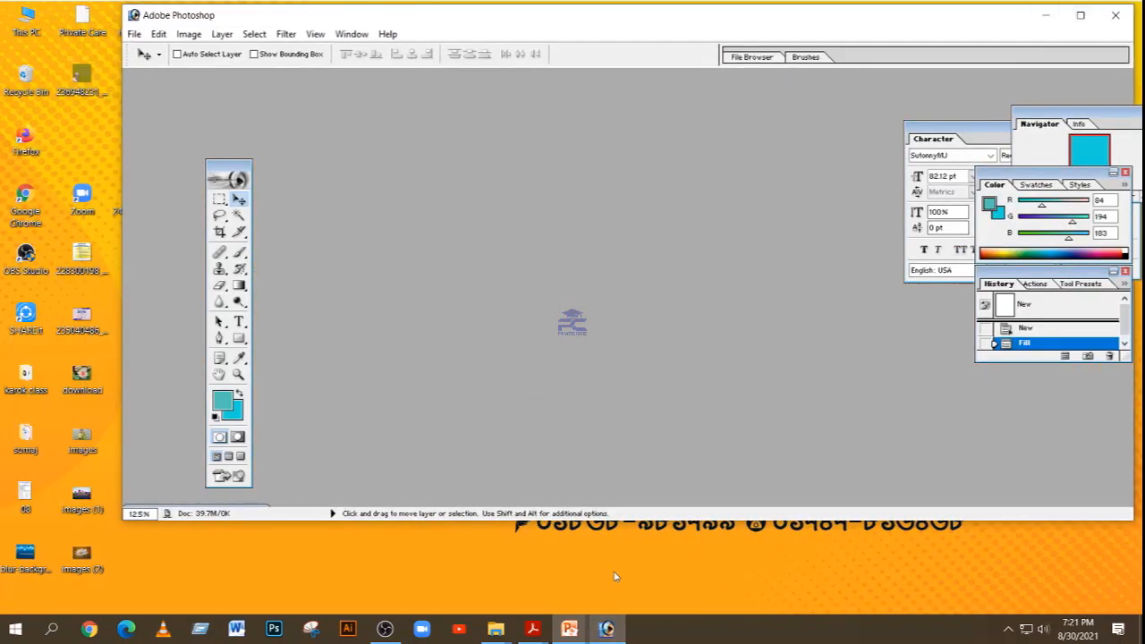
click(607, 630)
click(607, 630)
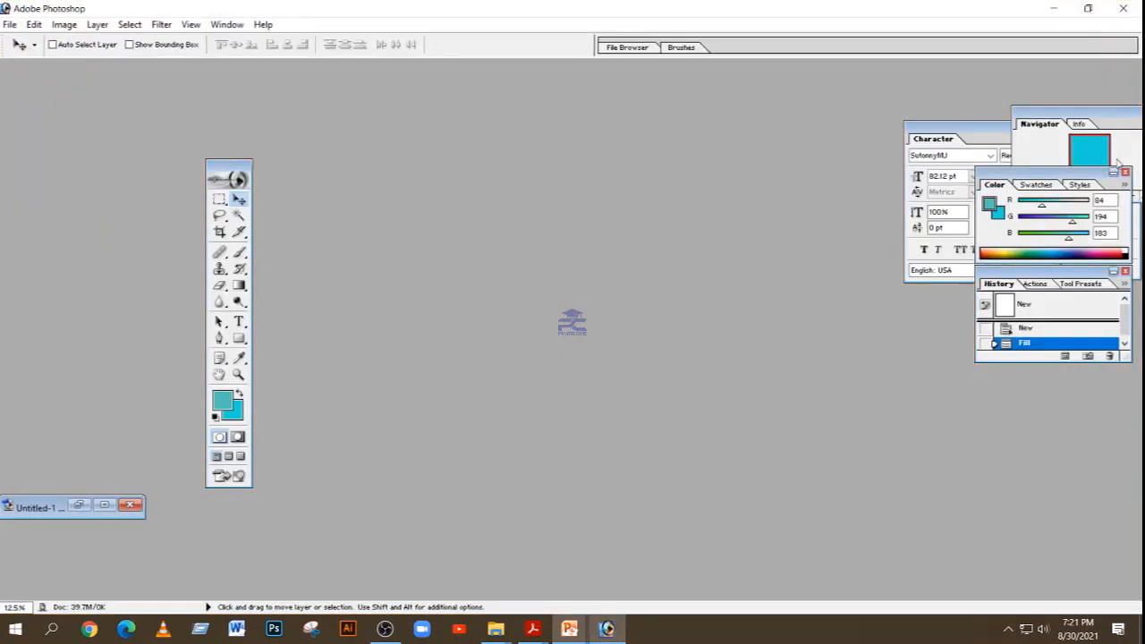
Step: Show the Info palette in place of the Navigator
click(1082, 124)
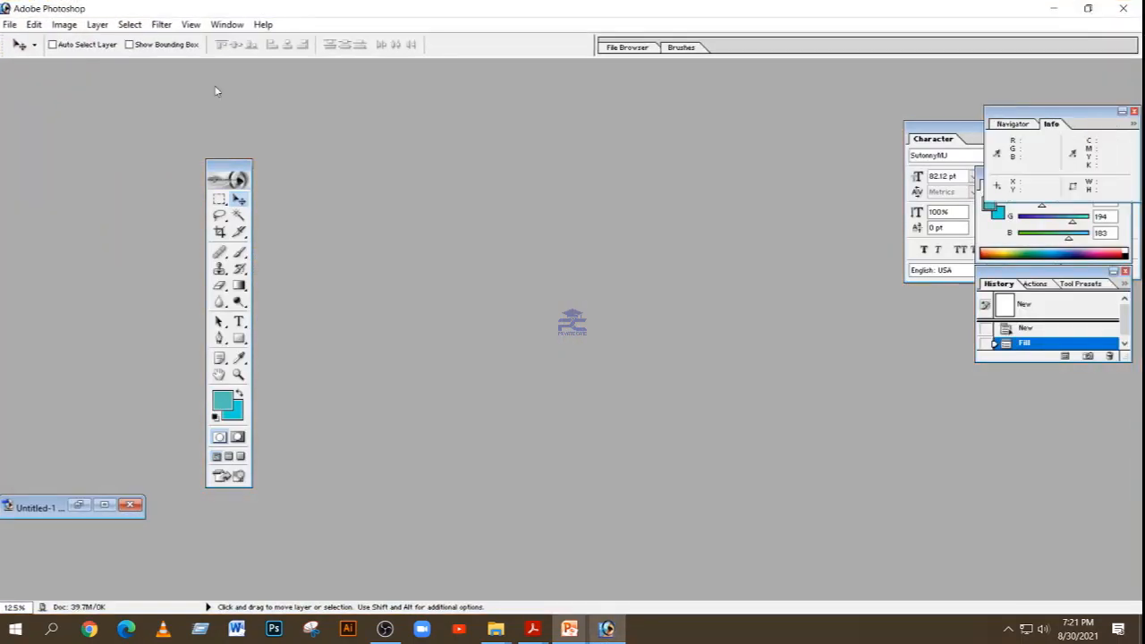
click(11, 26)
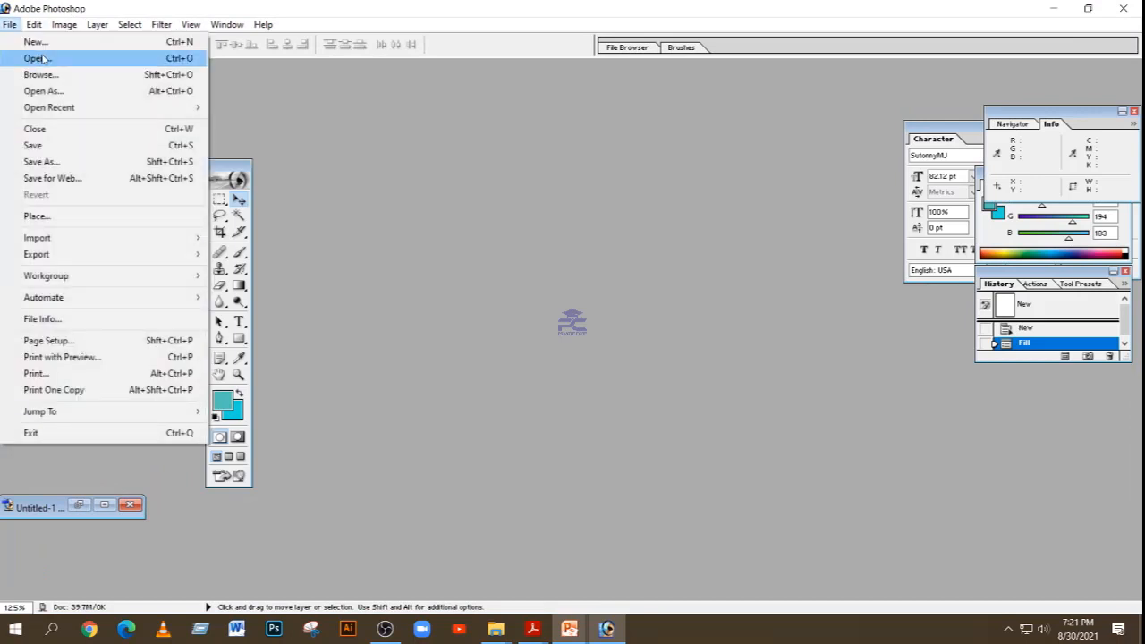
click(36, 58)
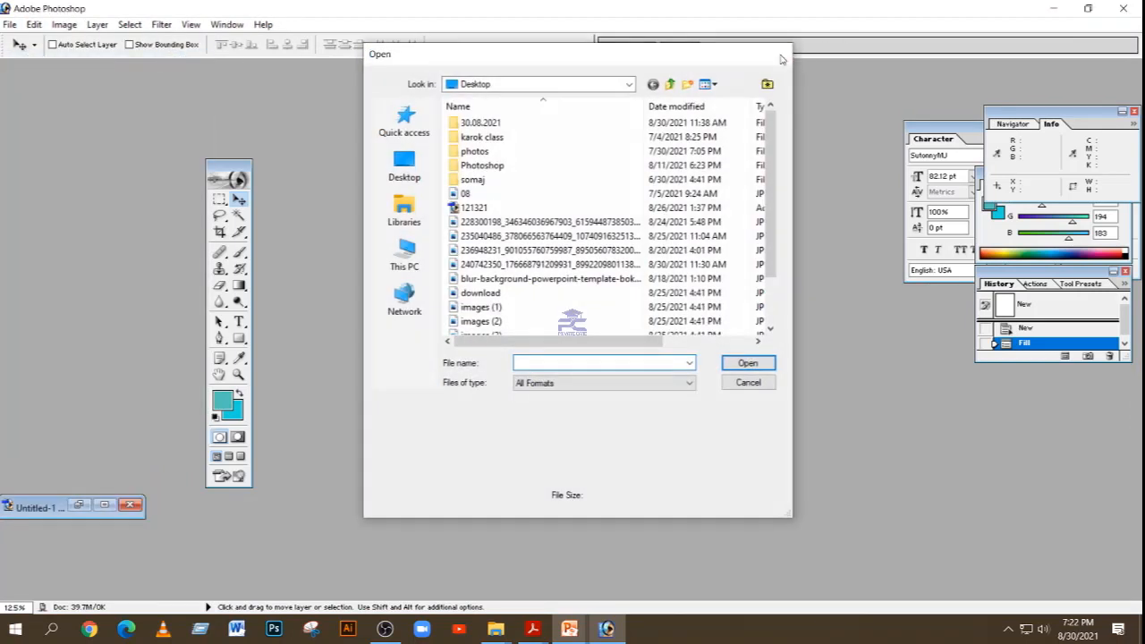
click(780, 56)
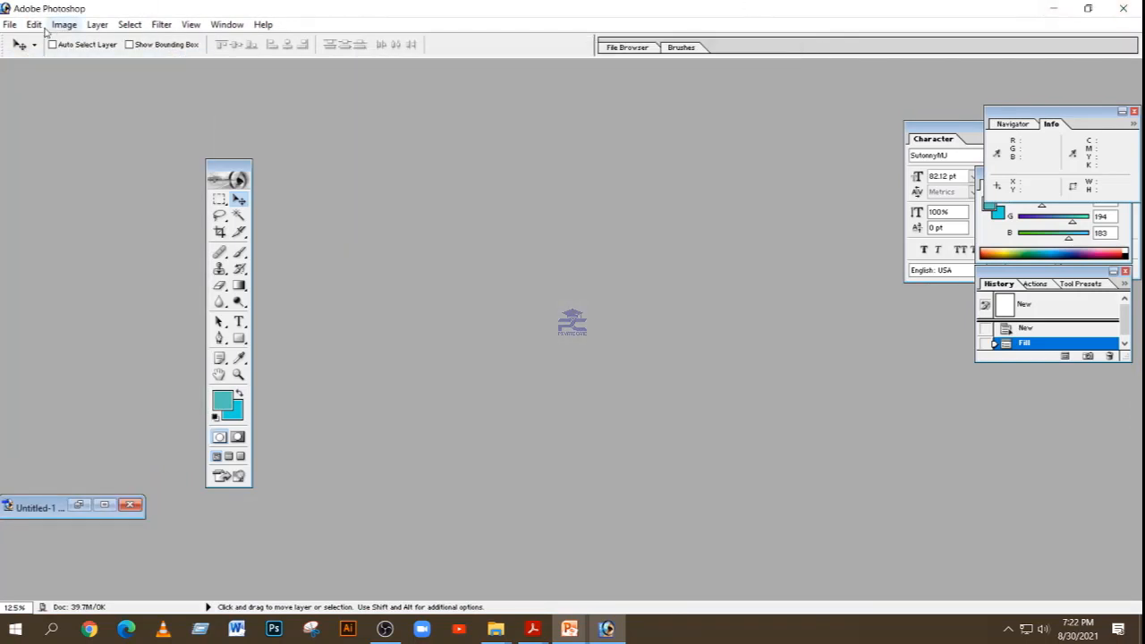
Step: Maximize Untitled-1 and start a horizontal text line slightly above the middle of the page with the Horizontal Type tool
click(102, 507)
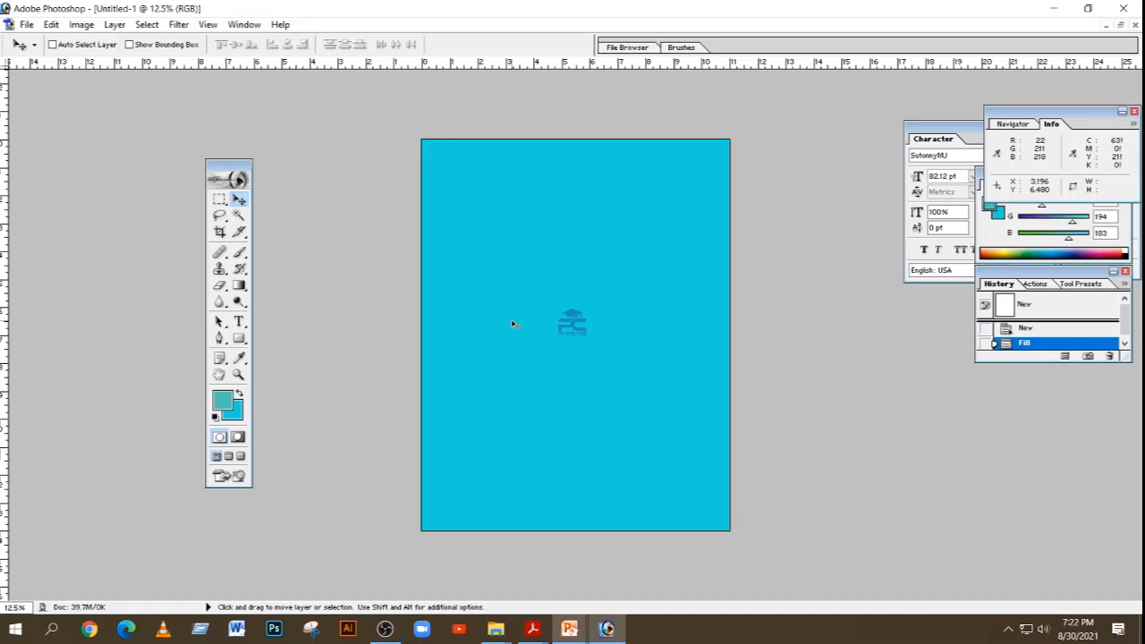
click(239, 322)
click(239, 322)
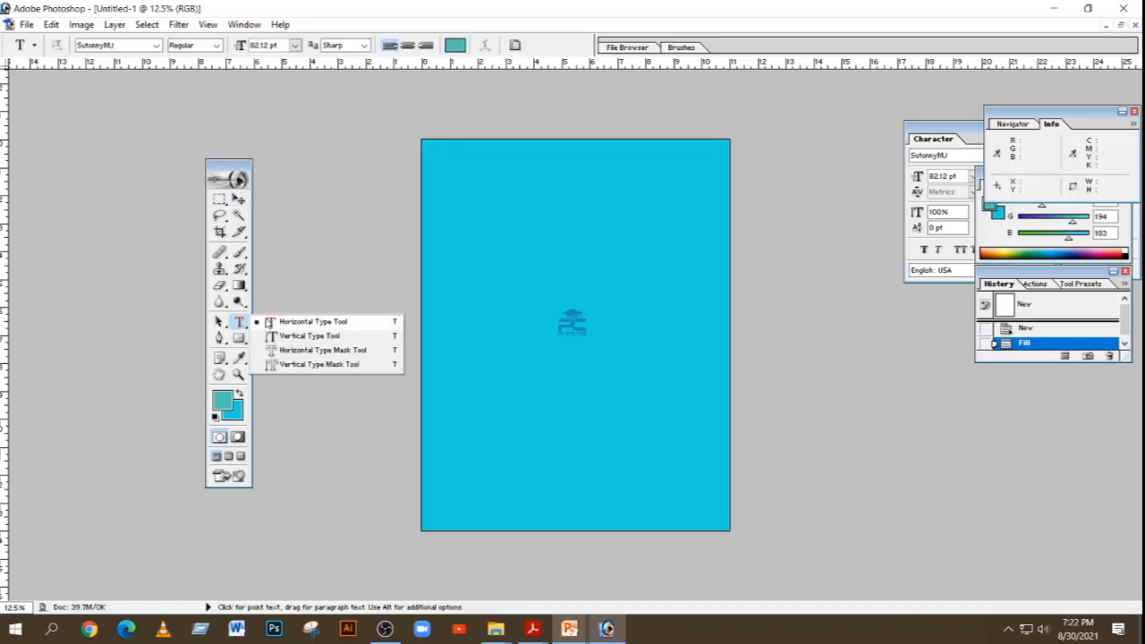
click(276, 322)
click(517, 310)
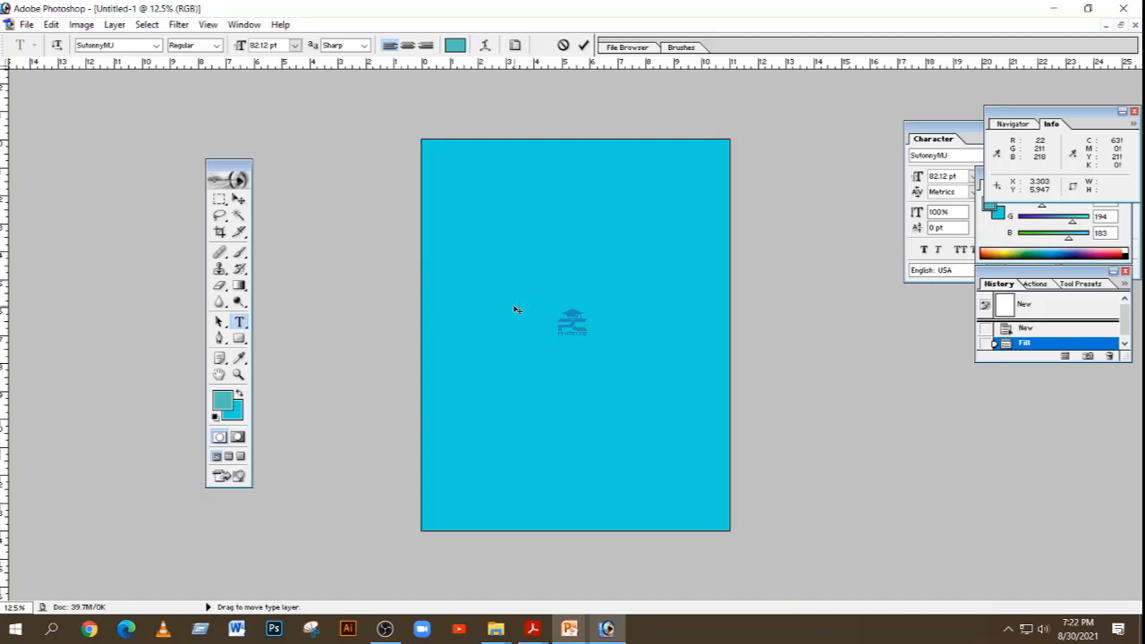
Step: Move the Info palette beside the page's upper right corner and bring the Character palette to the front
key(ctrl+t)
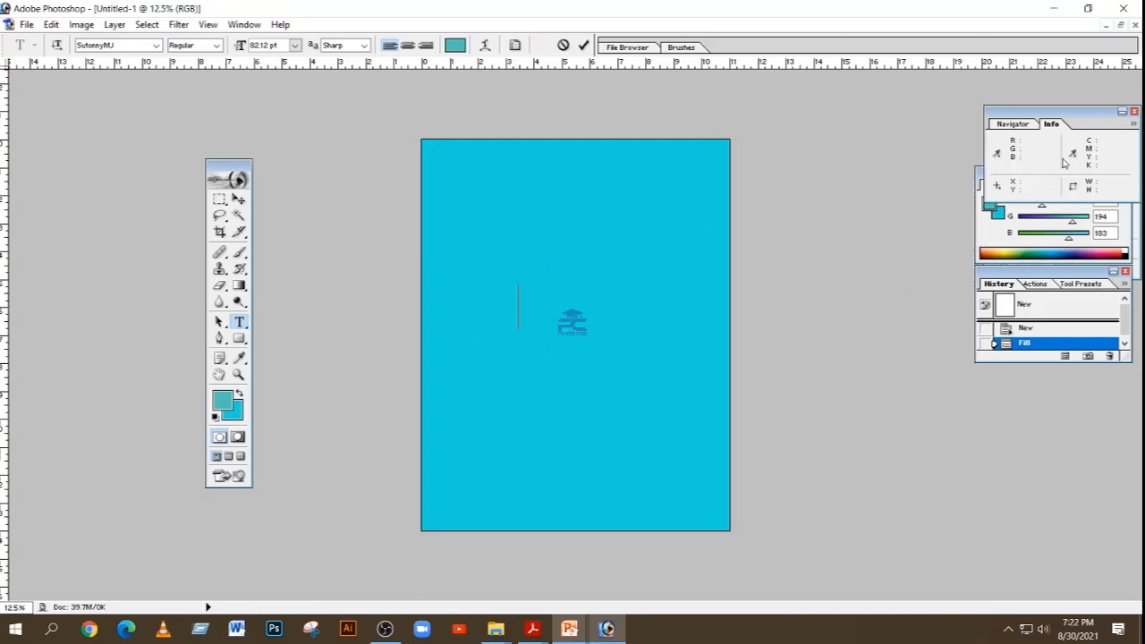
drag(1101, 112, 866, 141)
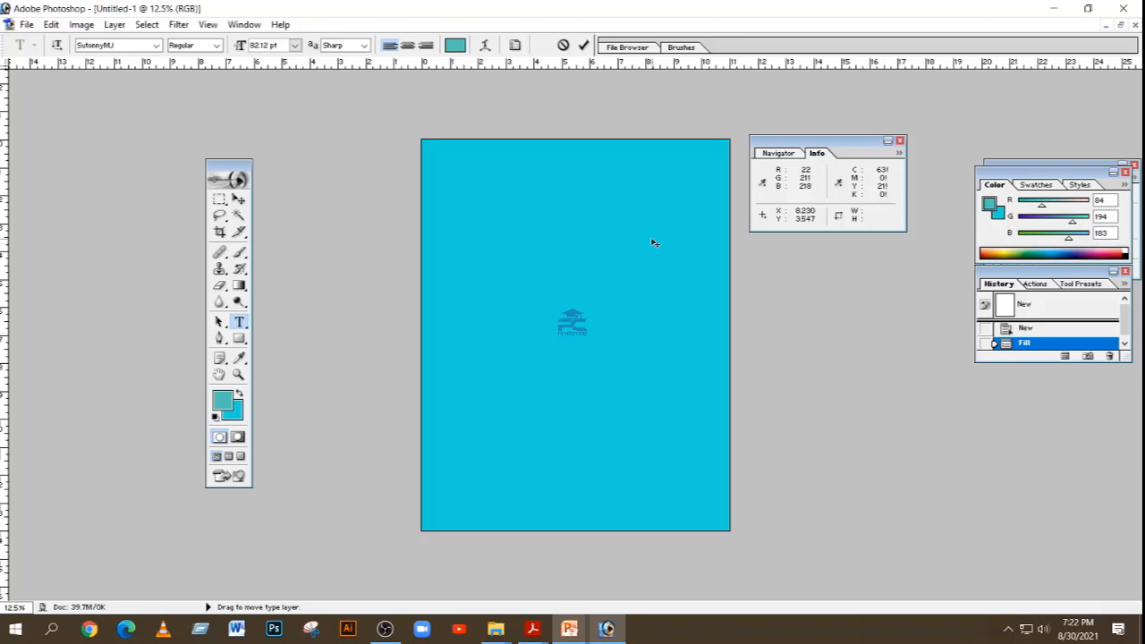
key(ctrl+t)
Step: Enter the text "প্রাইভেঠ কেয়ার" on the page and commit it by activating the Move tool
click(518, 321)
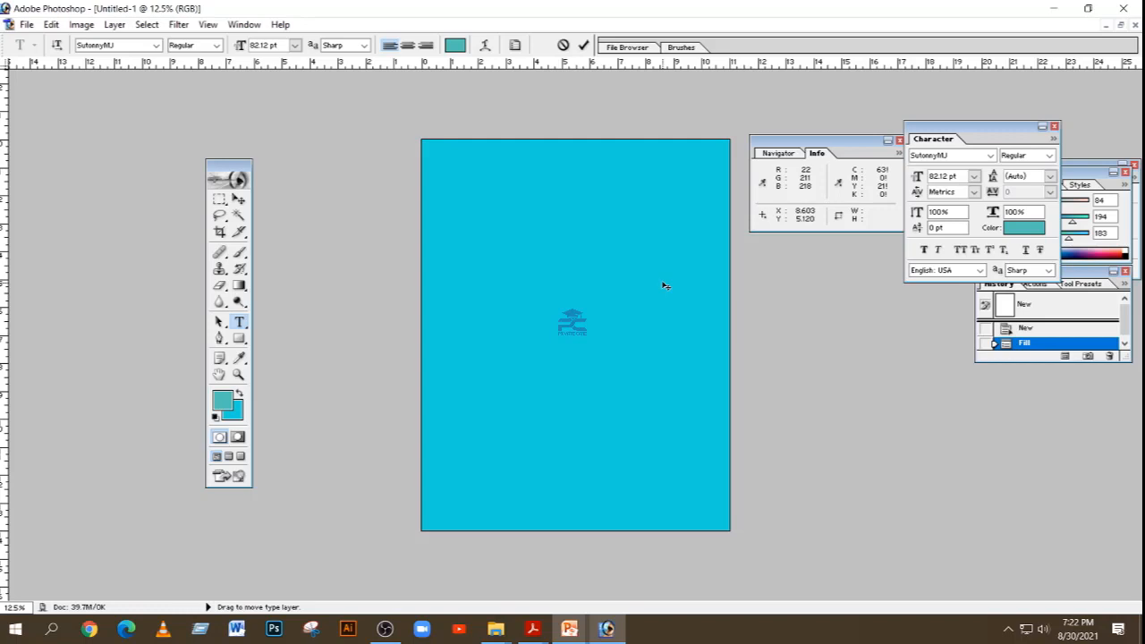
text(আা)
click(239, 199)
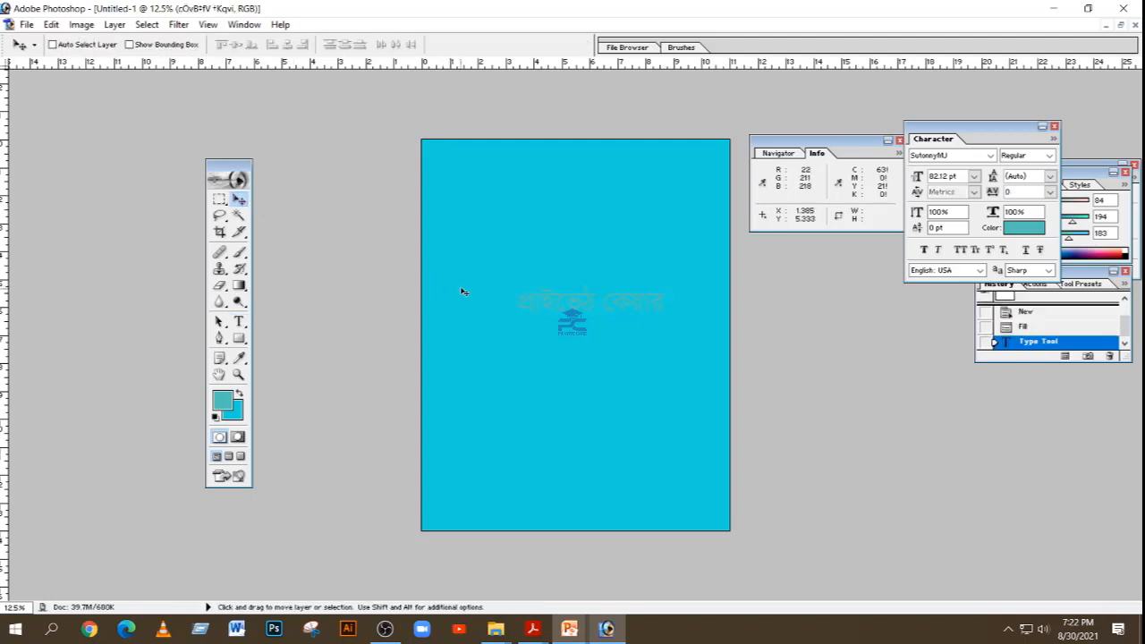
Step: Stretch the text vertically to about 227% of its height with Free Transform, keeping its width
key(ctrl+t)
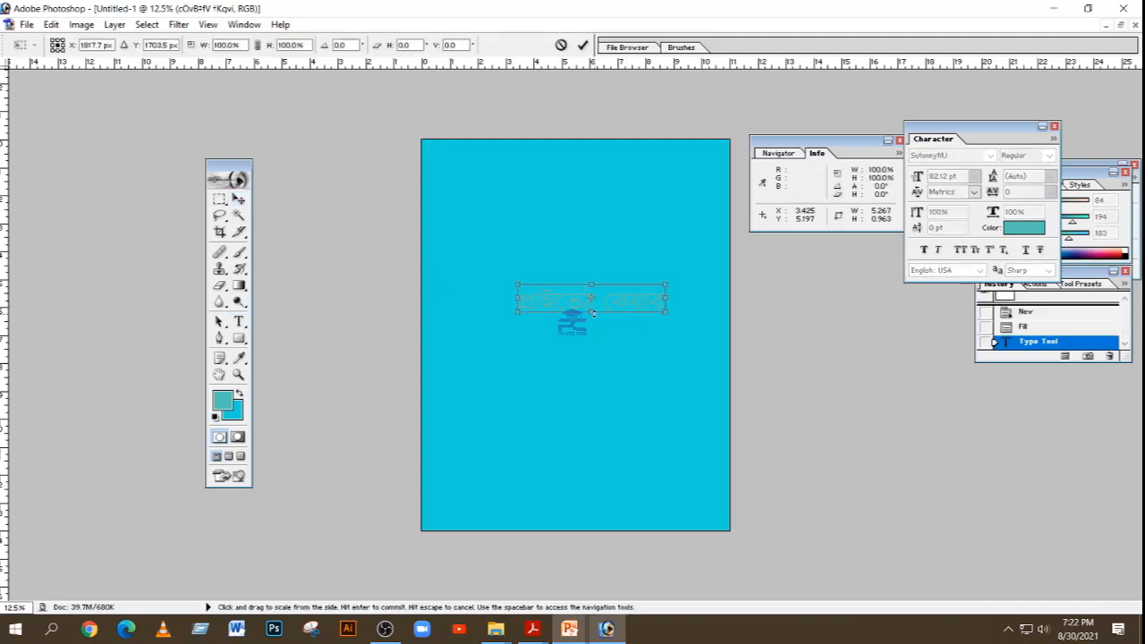
drag(592, 312, 592, 330)
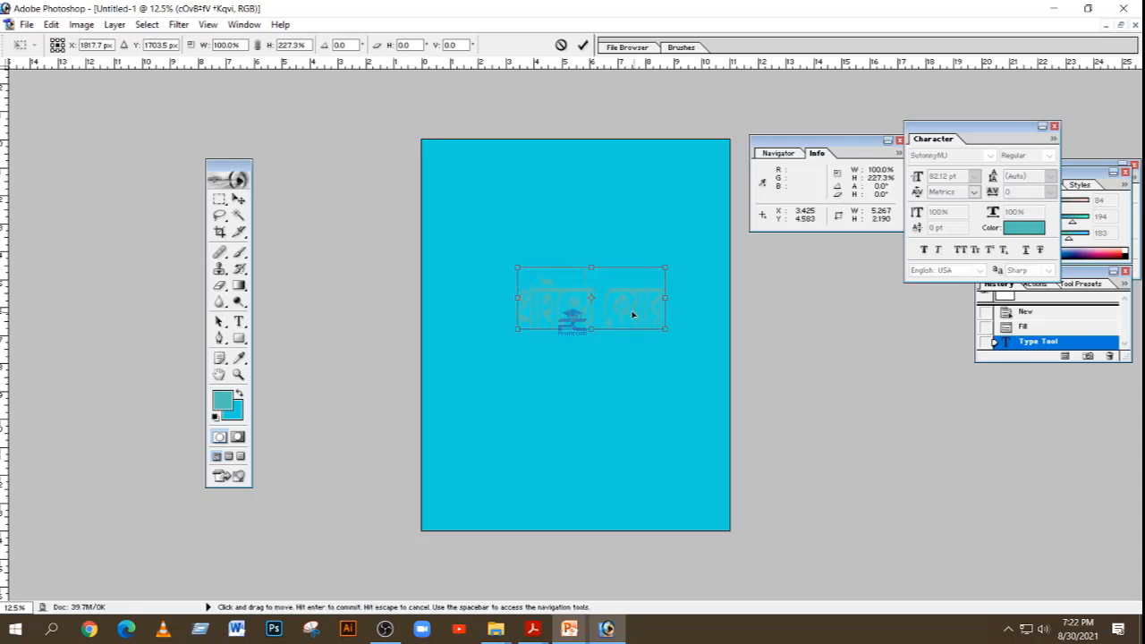
key(Return)
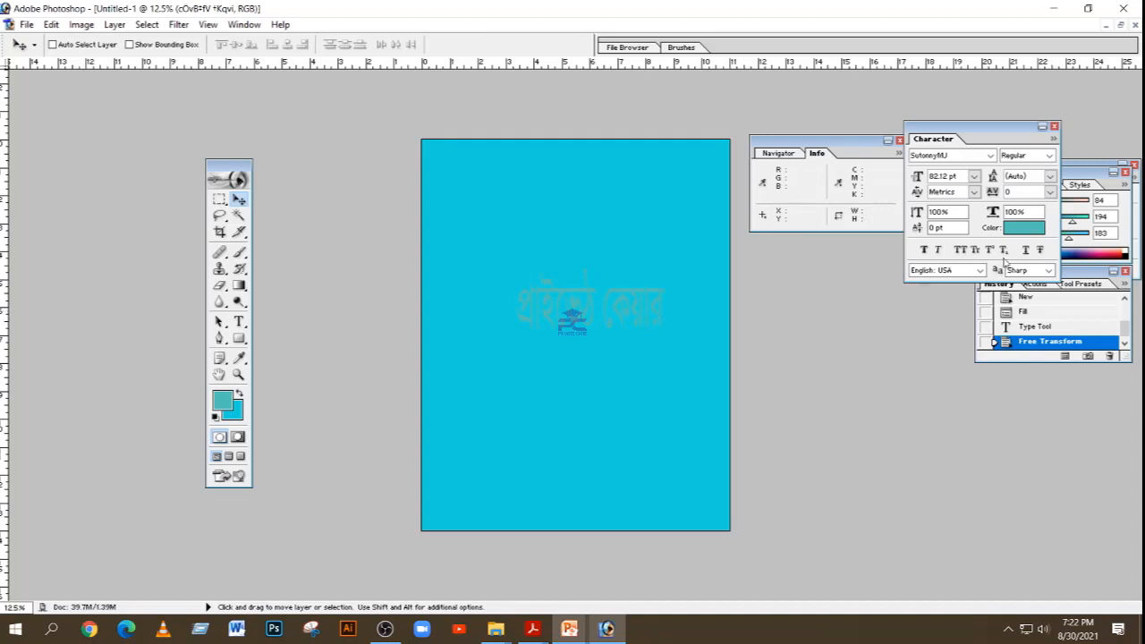
Step: Change the text color to a soft red, moving the Color Picker aside and trying blue and pink hues first
click(1016, 229)
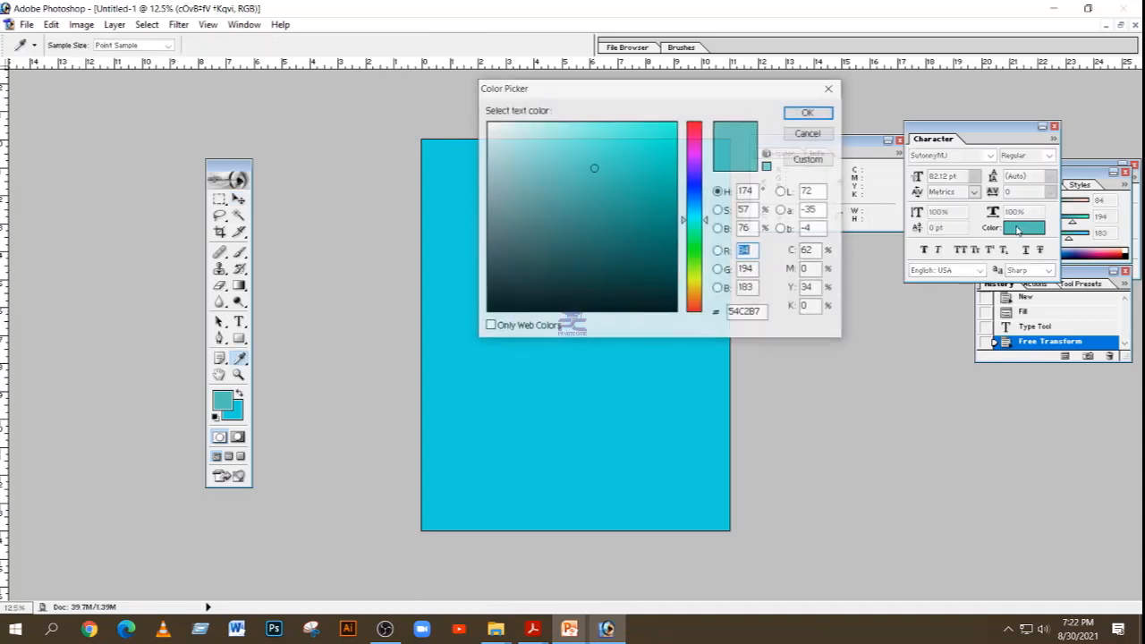
click(697, 132)
click(701, 171)
drag(708, 97, 754, 340)
click(743, 449)
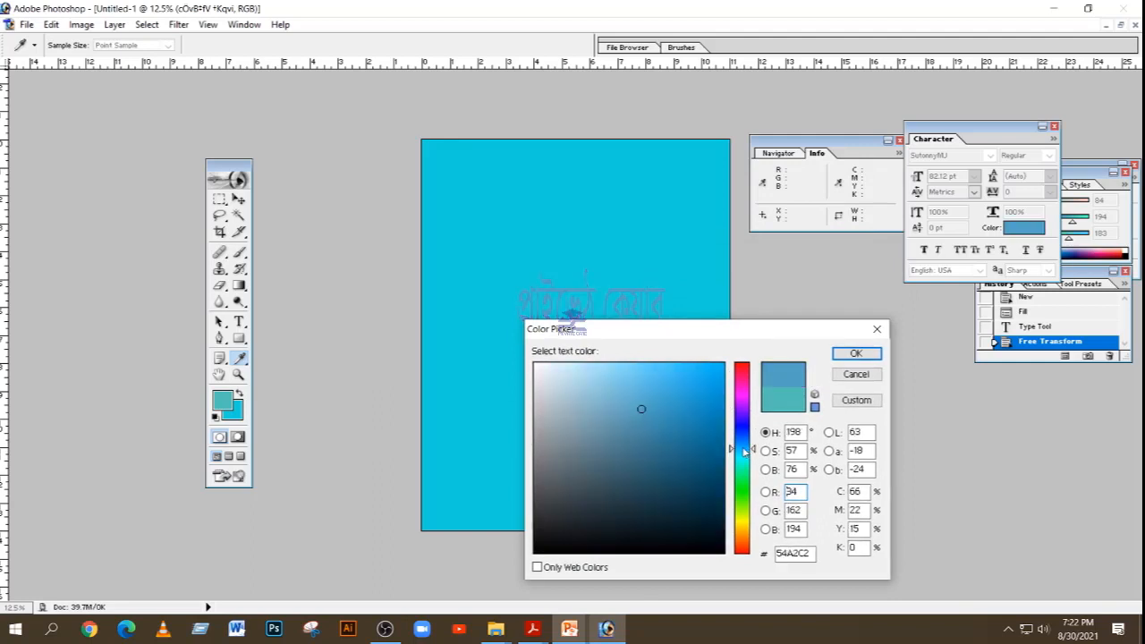
click(734, 398)
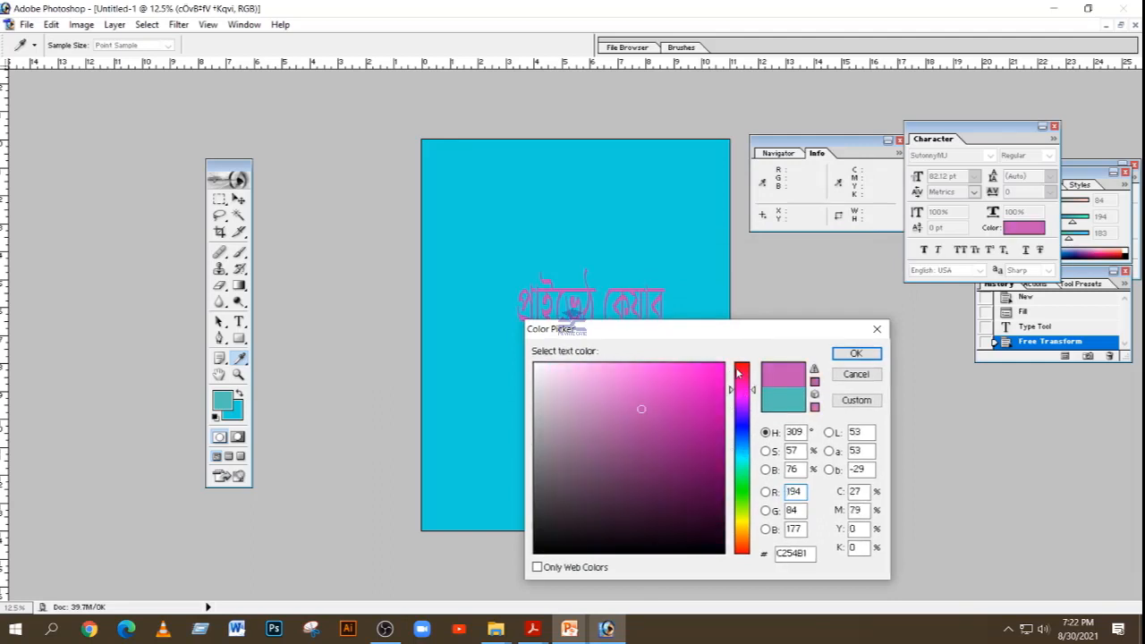
click(738, 370)
click(855, 353)
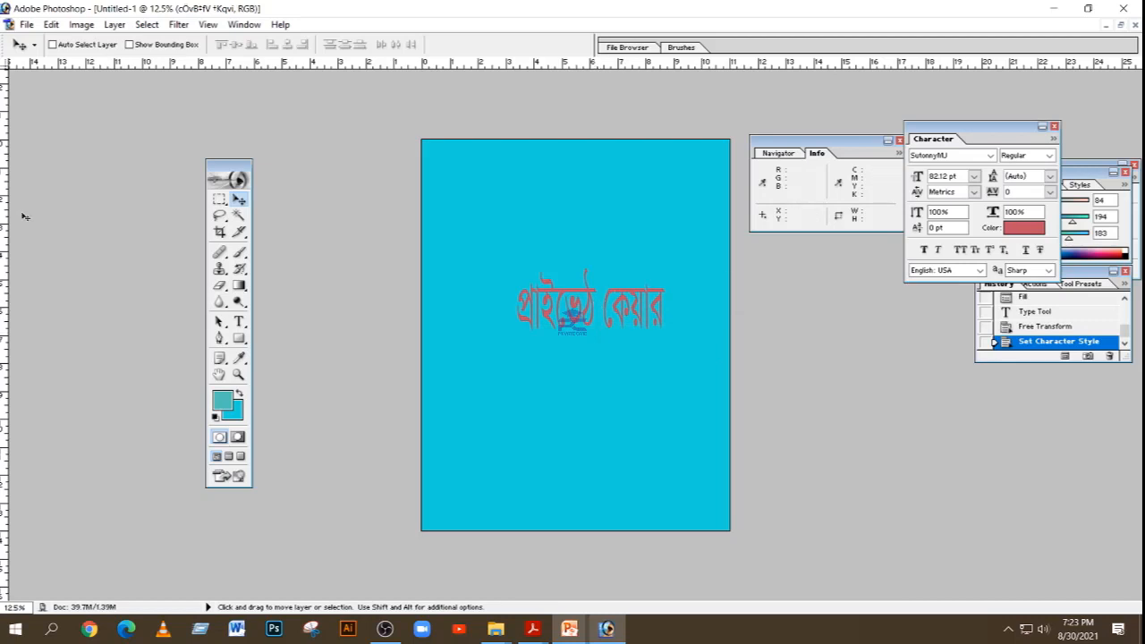
Step: Correct the text to read "প্রাইভেট কেয়ার" with a wider word gap, and move it slightly up and left
click(239, 322)
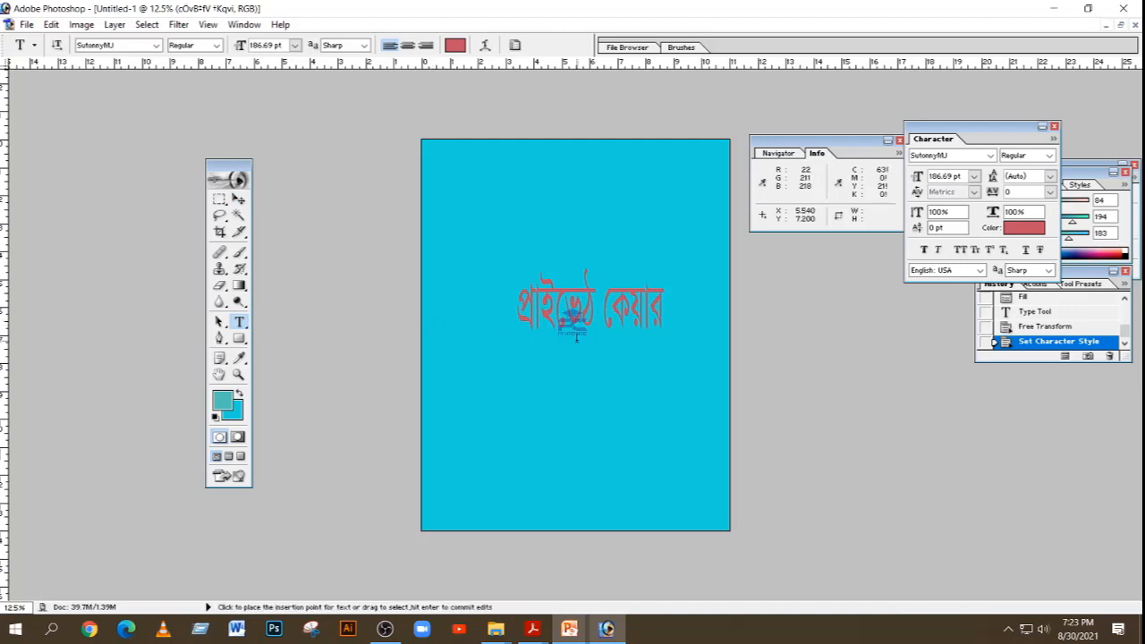
click(596, 306)
key(BackSpace)
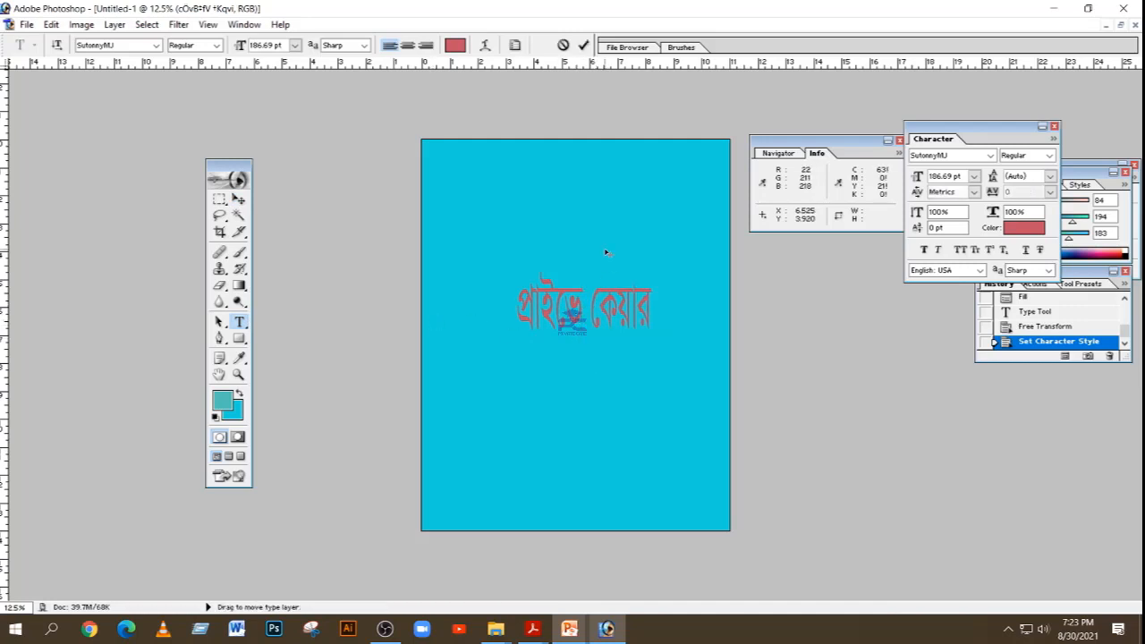
text(ট)
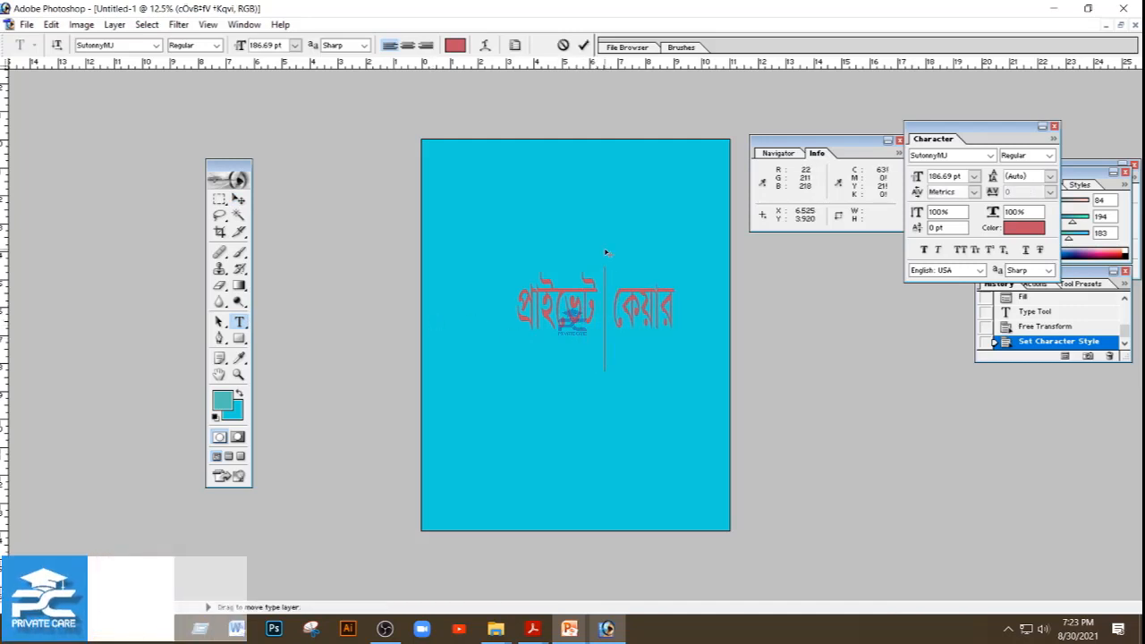
click(239, 199)
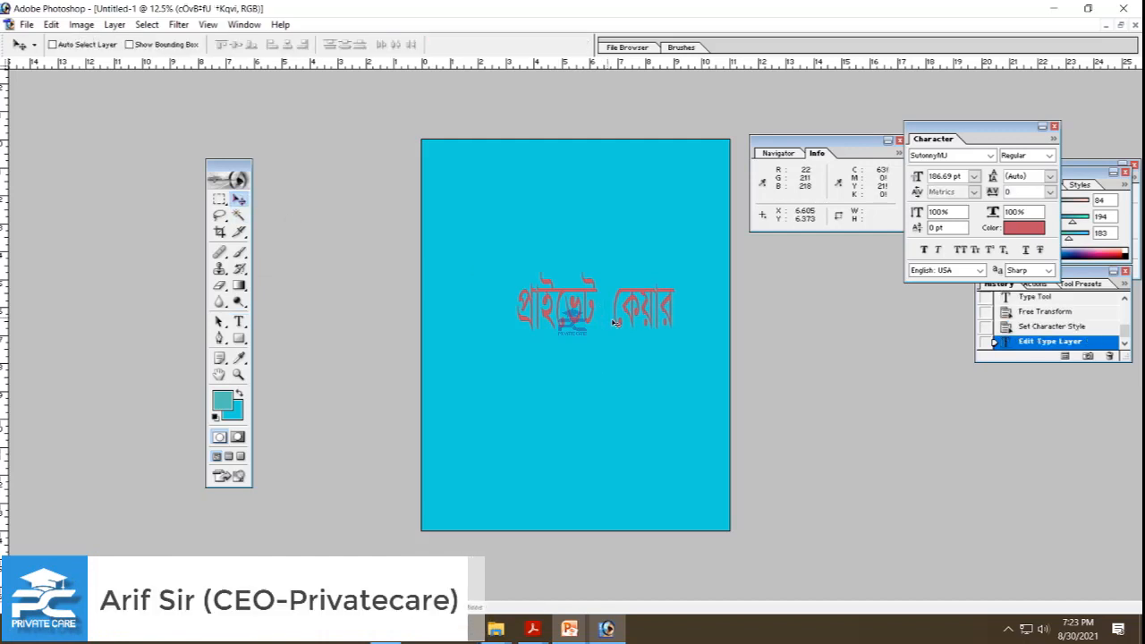
drag(628, 302, 600, 288)
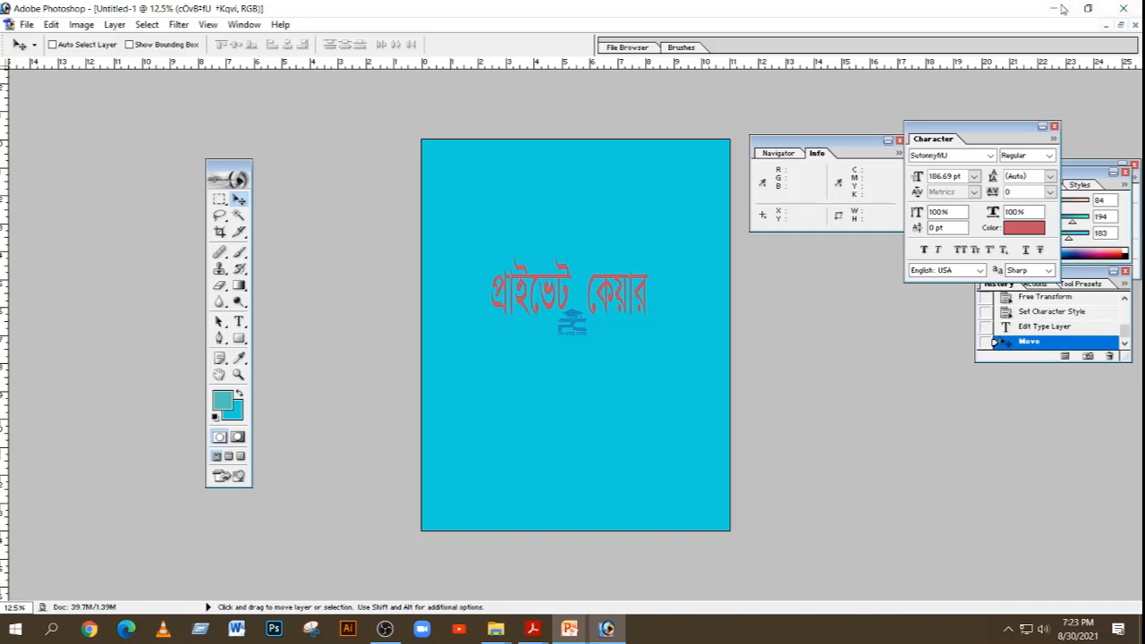
click(15, 629)
scroll(94, 317, down, 5)
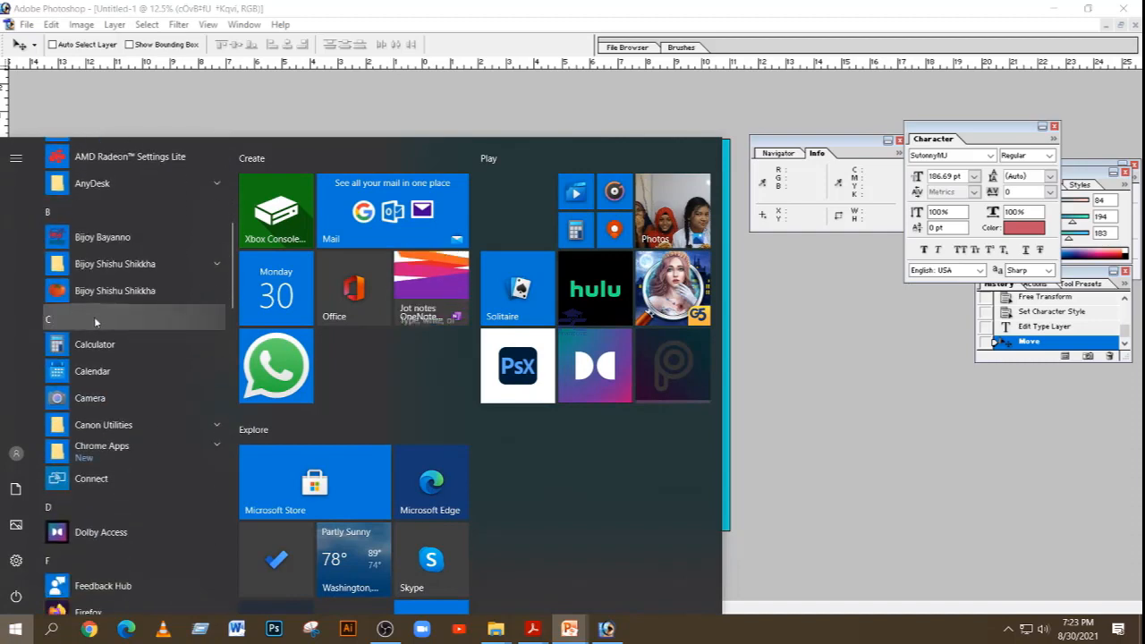
scroll(819, 315, down, 2)
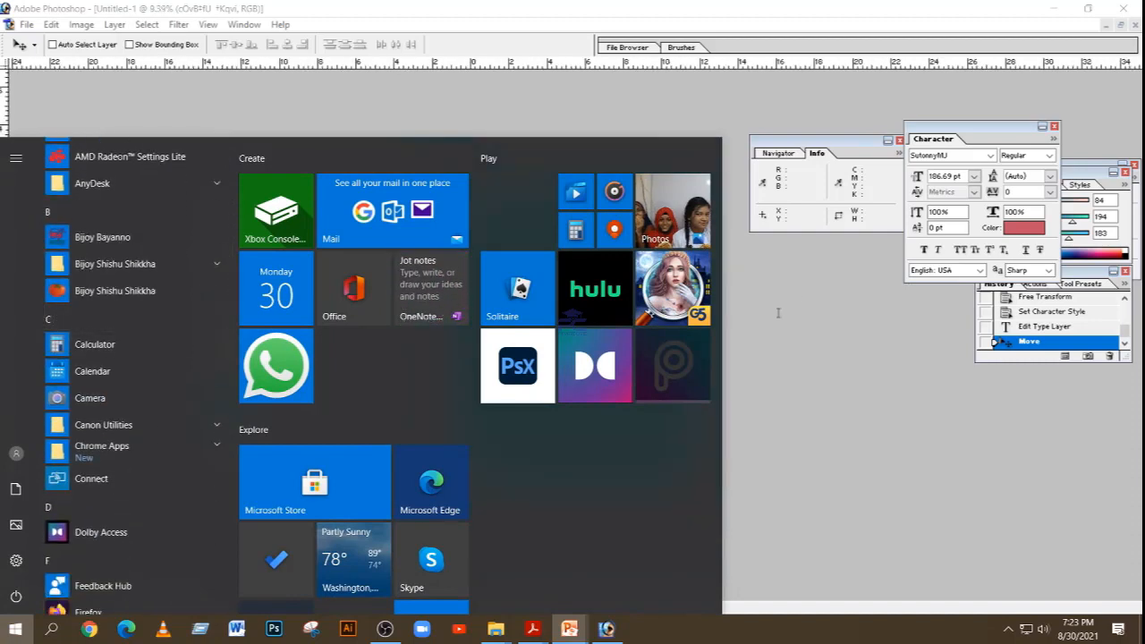
click(814, 312)
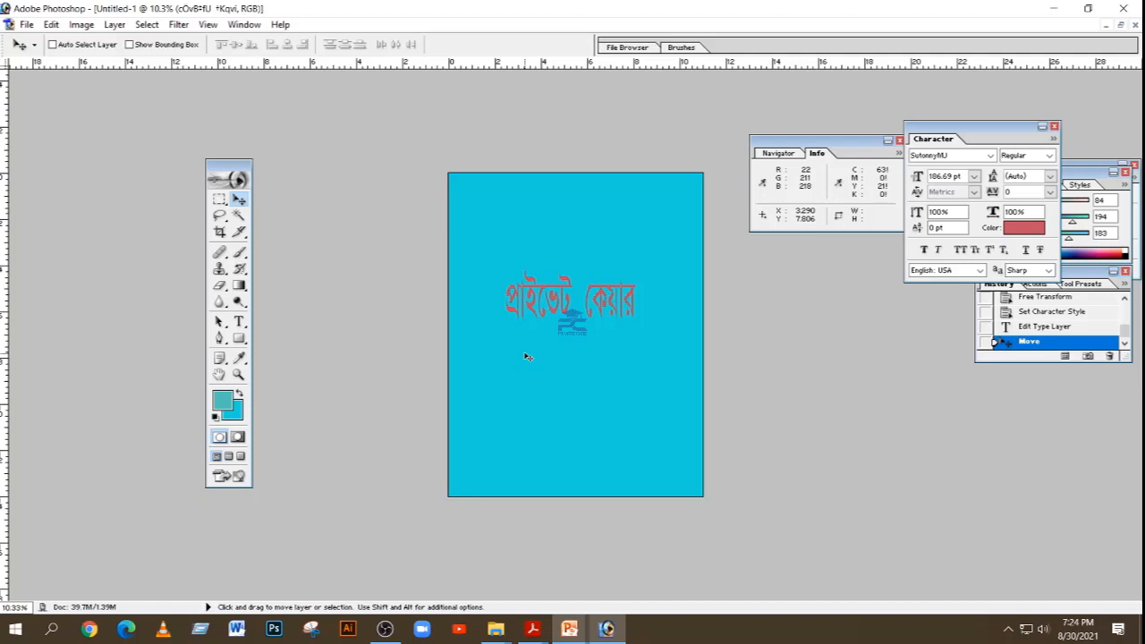
Step: Switch to PowerPoint's Graphics-Design-Class-1 presentation and close it
click(570, 629)
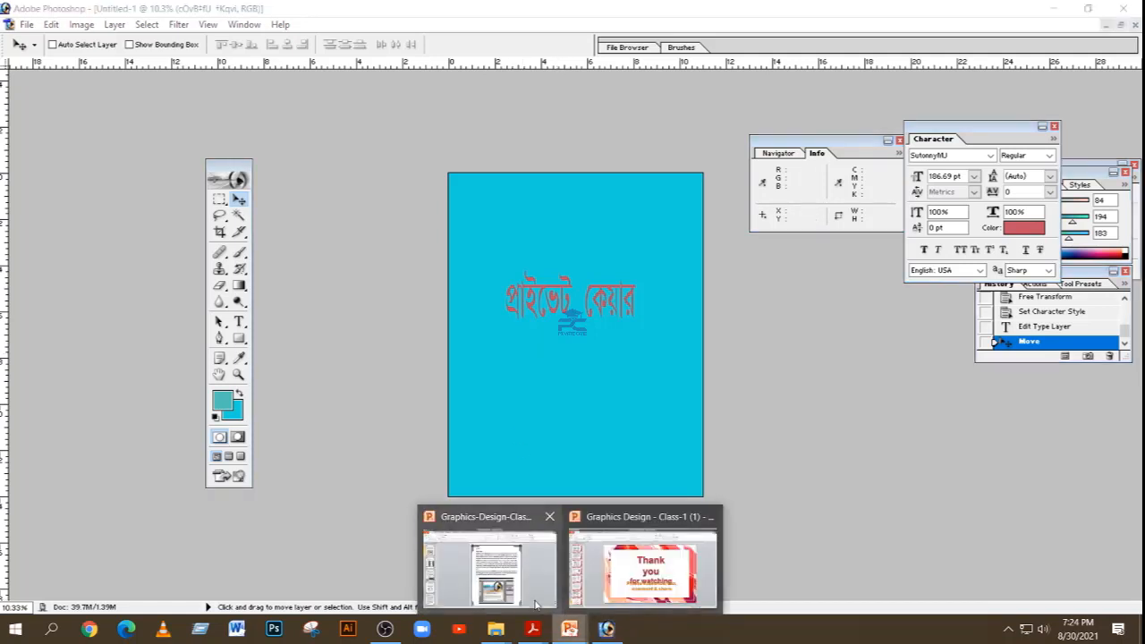
click(519, 573)
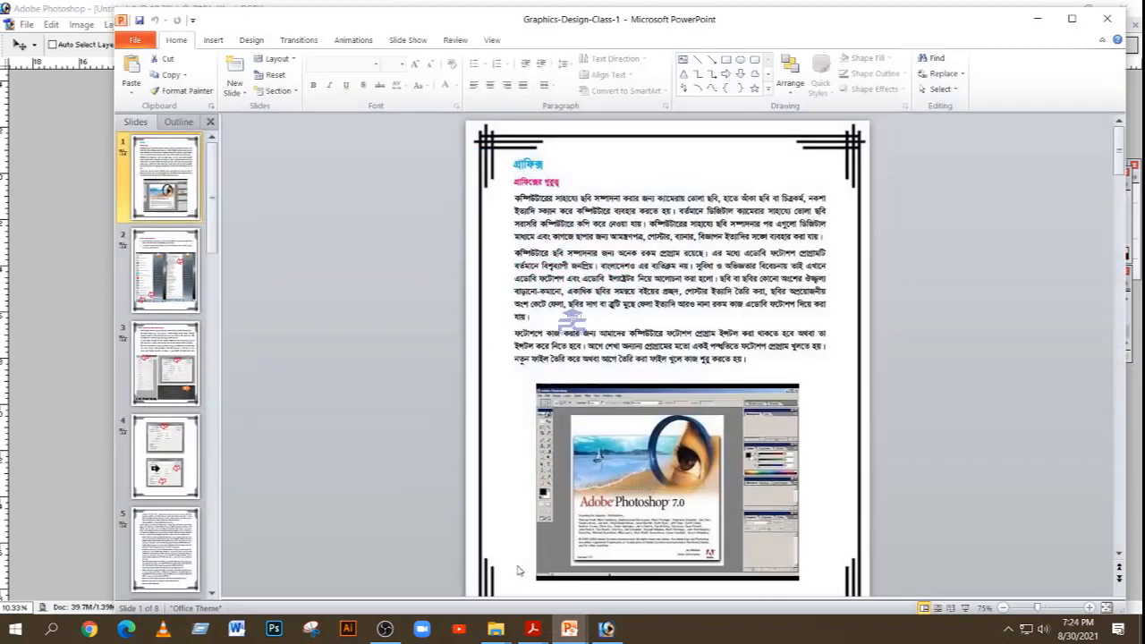
click(1100, 21)
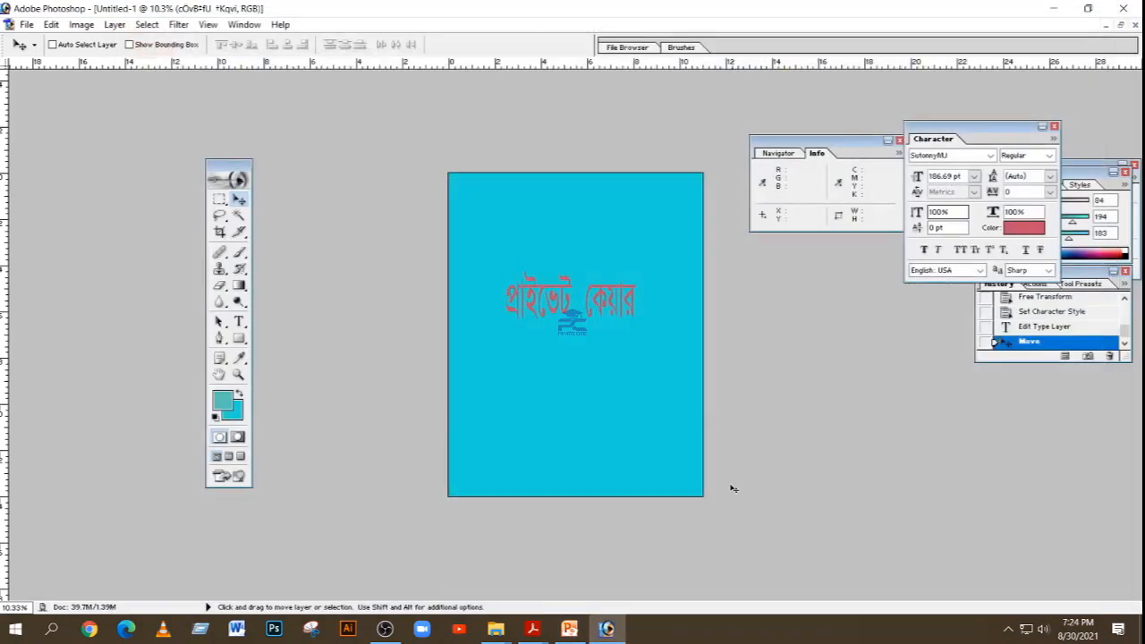
Step: Switch to the Graphics Design - Class-1 (1) presentation in PowerPoint and start its slide show from the first slide
click(570, 629)
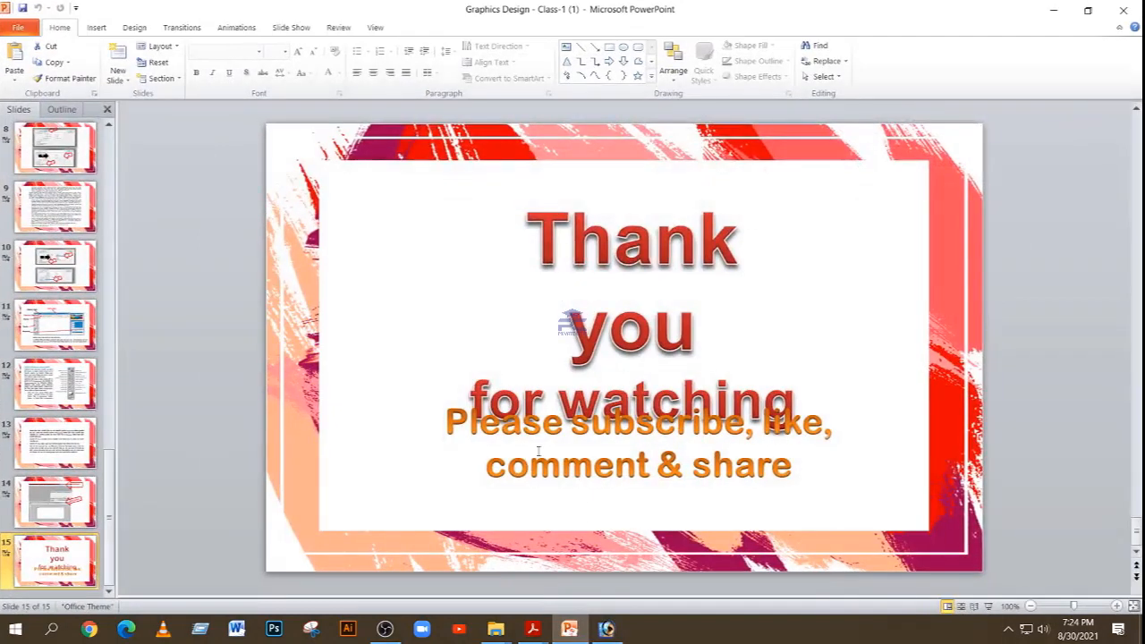
scroll(49, 156, up, 5)
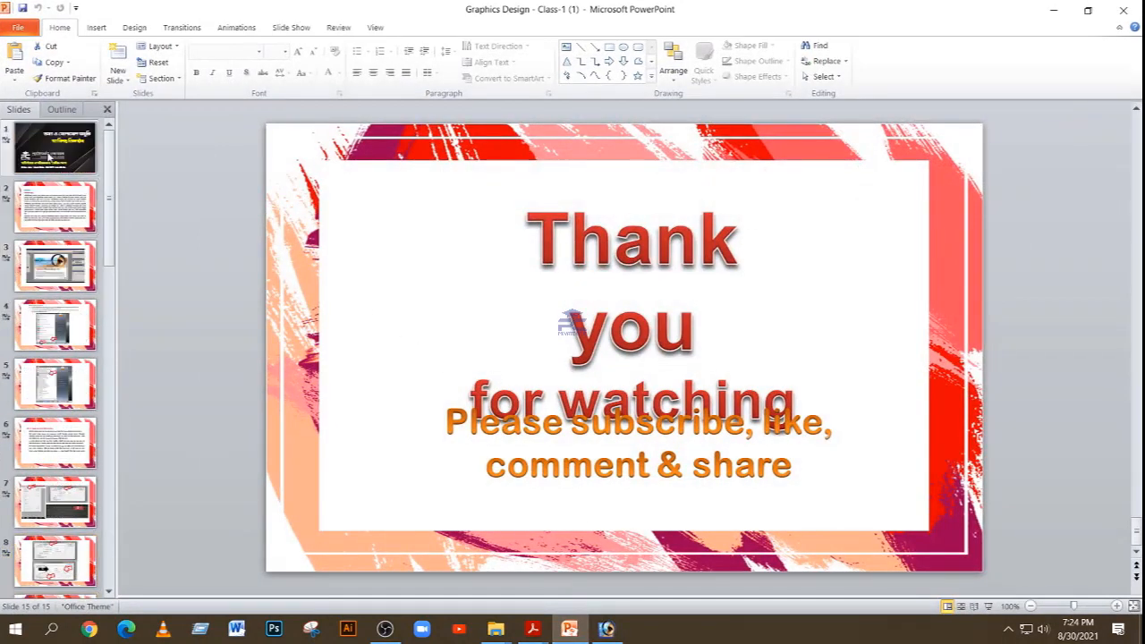
click(55, 159)
key(F5)
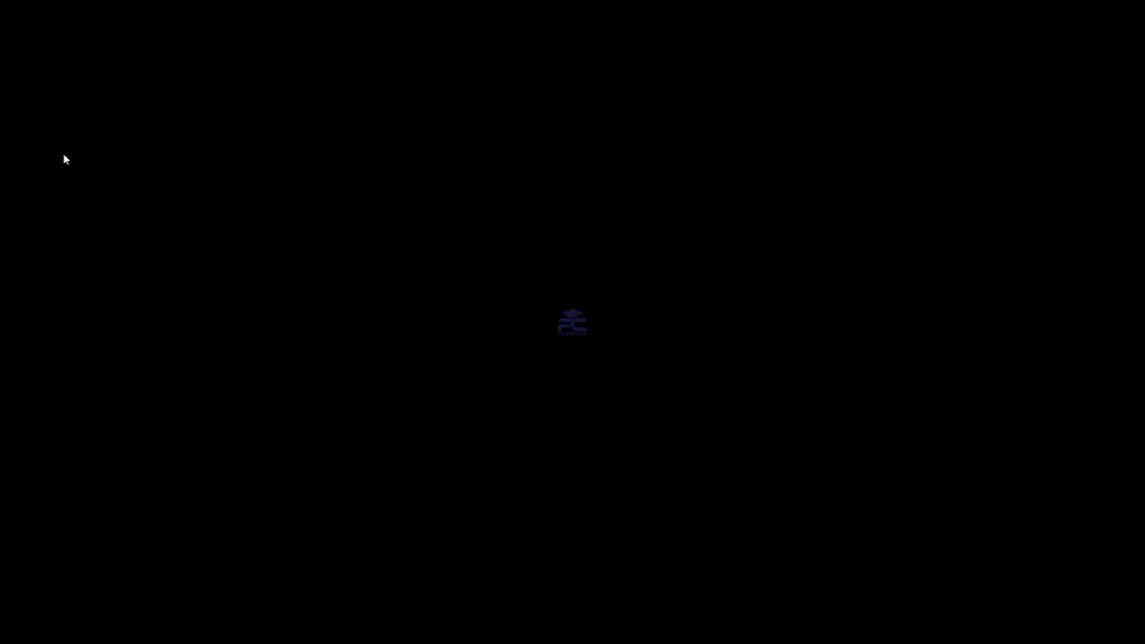